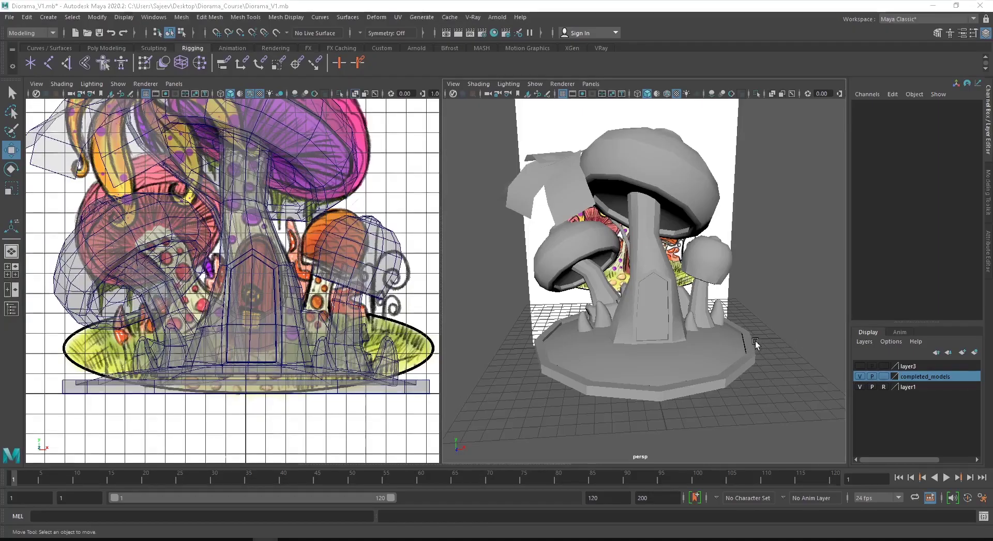
Examine the diorama's ground around the door from several angles, checking it with the completed_models layer hidden and shown.
{"action": "left_click_drag", "start_coordinate": [764, 337], "coordinate": [595, 336], "text": "alt"}
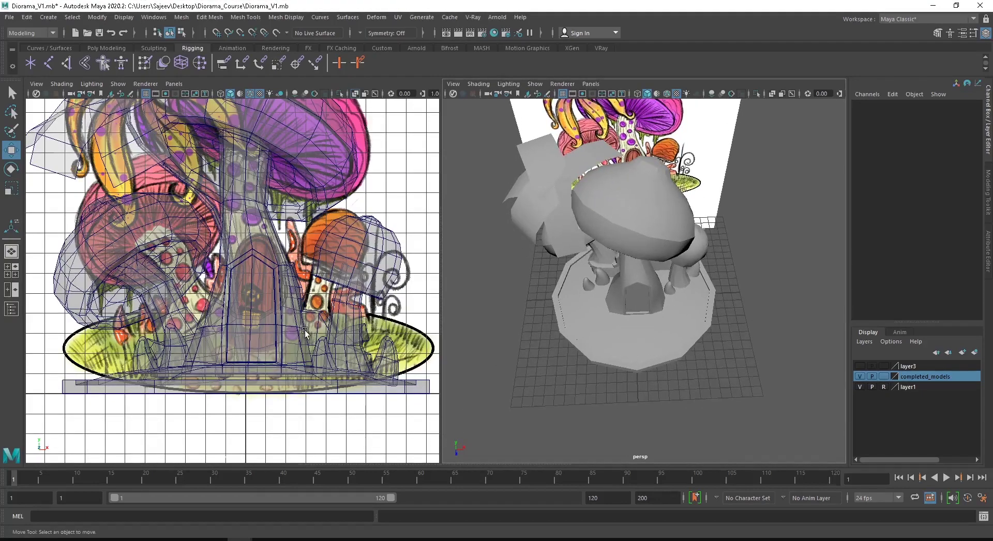
{"action": "left_click_drag", "start_coordinate": [646, 357], "coordinate": [656, 347], "text": "alt"}
{"action": "middle_click_drag", "start_coordinate": [657, 347], "coordinate": [646, 305], "text": "alt"}
{"action": "right_click_drag", "start_coordinate": [647, 305], "coordinate": [656, 352], "text": "alt"}
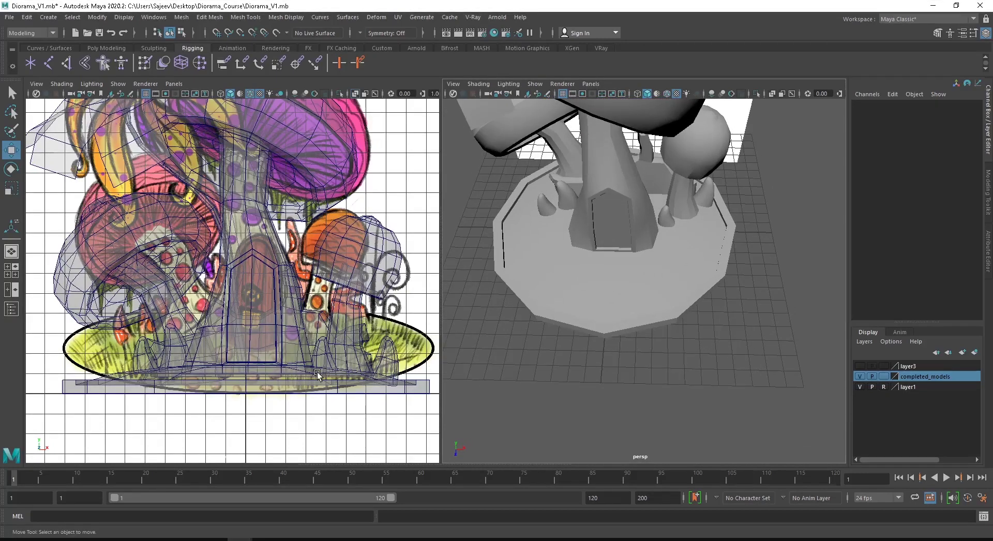
{"action": "left_click", "coordinate": [860, 376]}
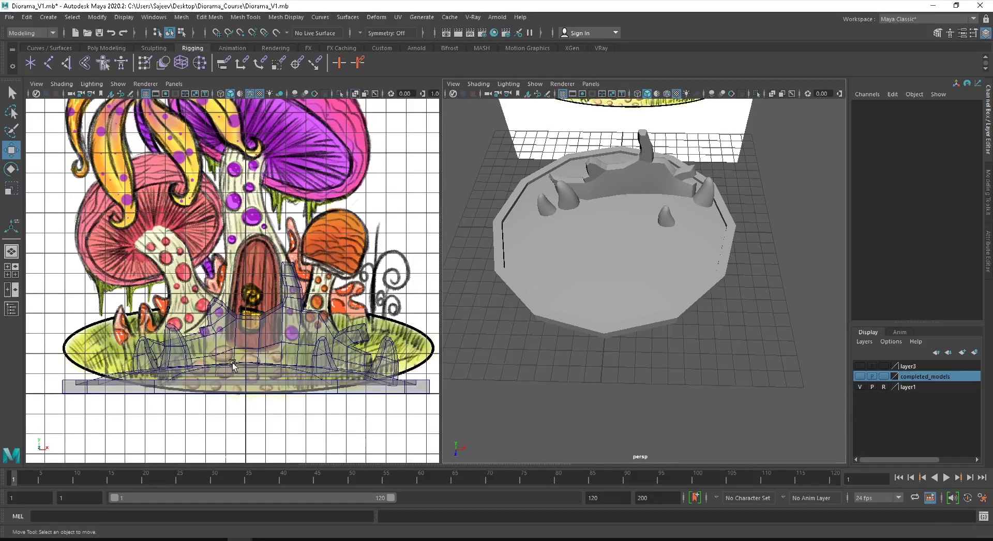
{"action": "left_click", "coordinate": [860, 377]}
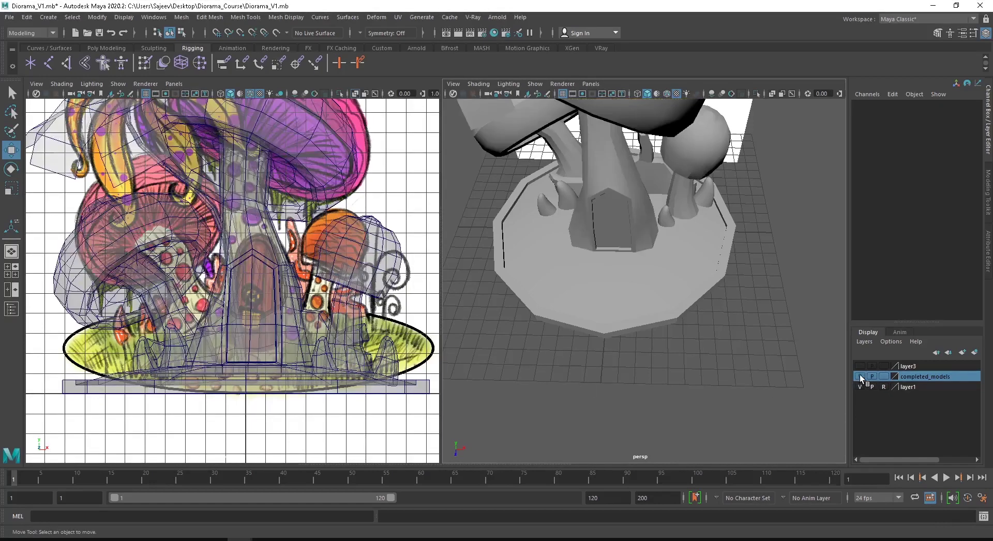
{"action": "scroll", "coordinate": [656, 363], "scroll_direction": "up", "scroll_amount": 5}
{"action": "left_click_drag", "start_coordinate": [656, 363], "coordinate": [748, 344], "text": "alt"}
{"action": "middle_click_drag", "start_coordinate": [748, 343], "coordinate": [745, 314], "text": "alt"}
{"action": "scroll", "coordinate": [744, 314], "scroll_direction": "down", "scroll_amount": 4}
{"action": "left_click_drag", "start_coordinate": [675, 335], "coordinate": [641, 295], "text": "alt"}
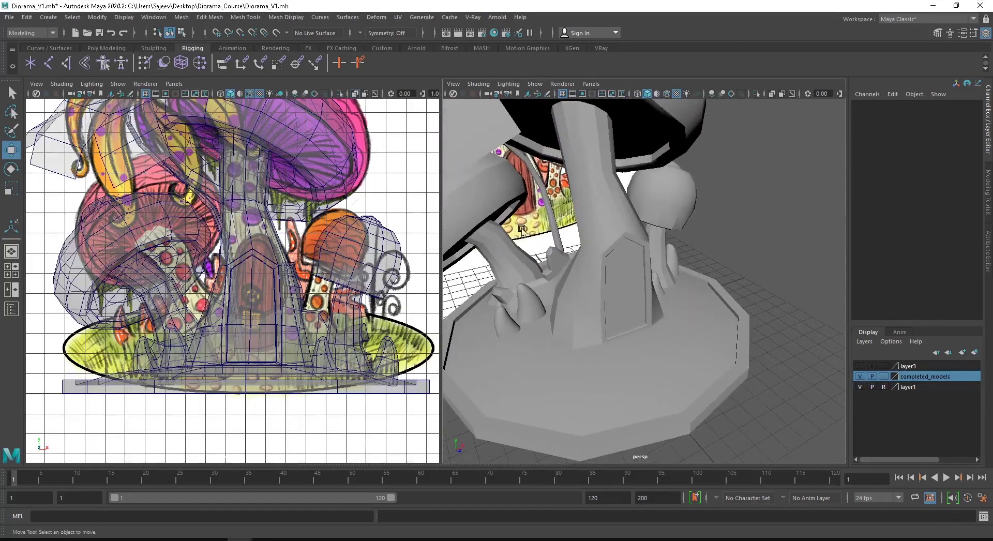
Draw the base of a polygon cube, about 0.92 wide and 0.85 deep, on the ground in front of the door in top view.
{"action": "left_click", "coordinate": [107, 48]}
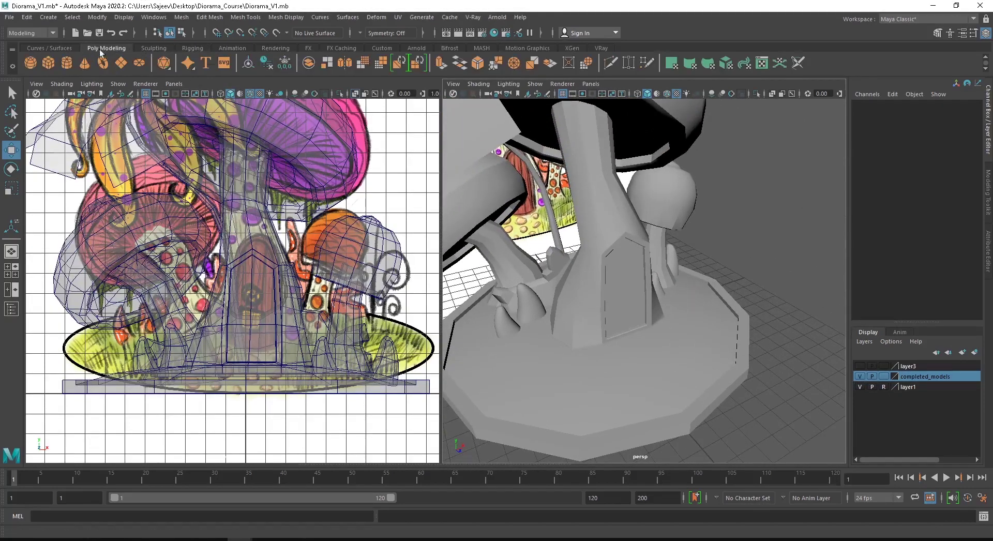
{"action": "left_click_drag", "start_coordinate": [662, 346], "coordinate": [632, 359], "text": "alt"}
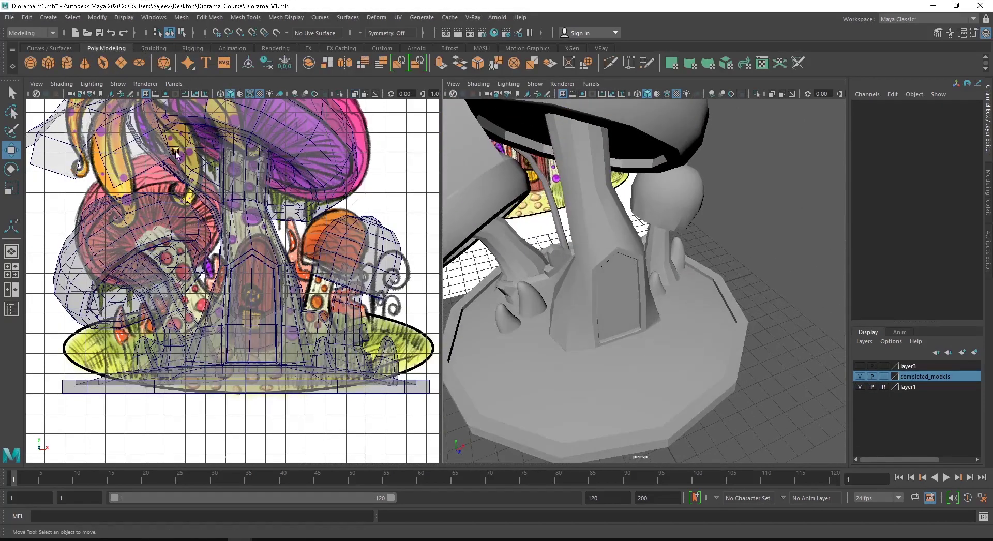
{"action": "left_click", "coordinate": [42, 63]}
{"action": "key", "text": "space"}
{"action": "left_click_drag", "start_coordinate": [317, 352], "coordinate": [245, 355]}
{"action": "scroll", "coordinate": [311, 327], "scroll_direction": "up", "scroll_amount": 5}
{"action": "middle_click_drag", "start_coordinate": [317, 324], "coordinate": [305, 298], "text": "alt"}
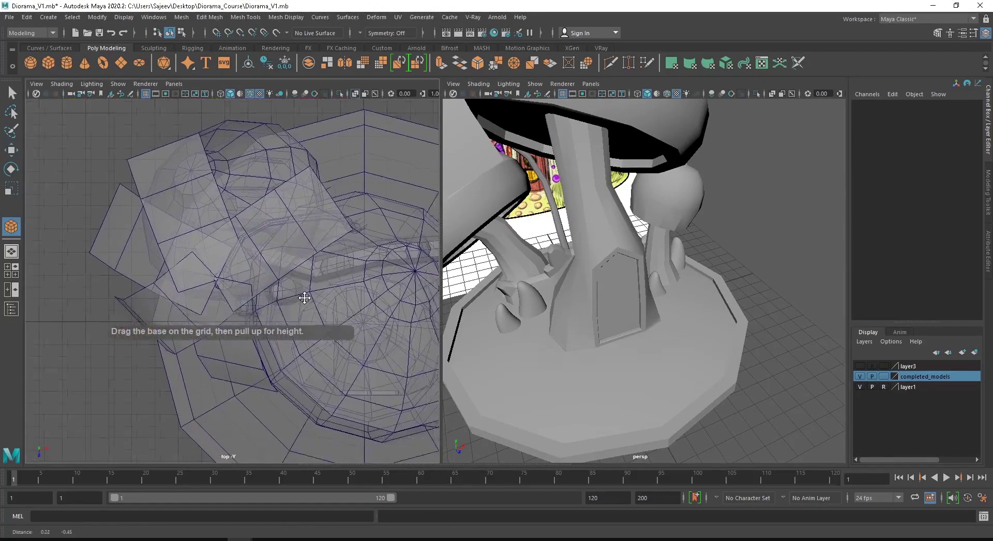
{"action": "scroll", "coordinate": [305, 298], "scroll_direction": "up", "scroll_amount": 6}
{"action": "left_click_drag", "start_coordinate": [223, 311], "coordinate": [255, 333]}
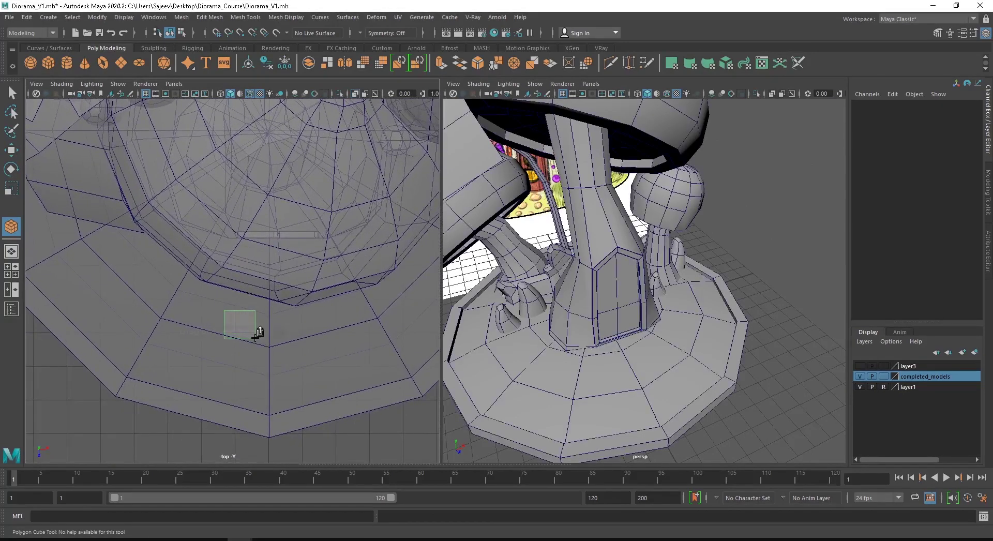
Set the new cube's height to about 0.52 in the front view and finish creating it.
{"action": "left_click_drag", "start_coordinate": [632, 362], "coordinate": [603, 355], "text": "alt"}
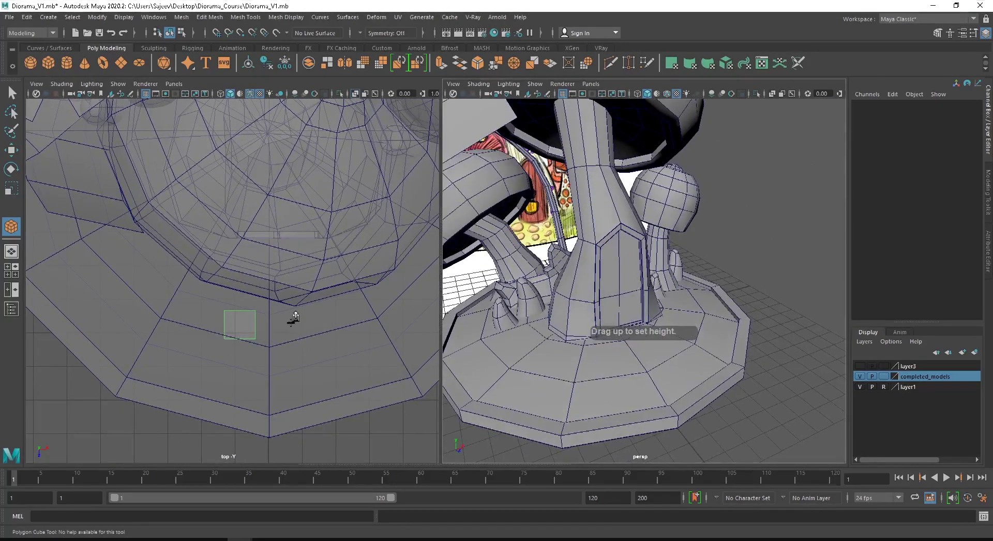
{"action": "key", "text": "space"}
{"action": "left_click_drag", "start_coordinate": [291, 325], "coordinate": [286, 350]}
{"action": "scroll", "coordinate": [342, 382], "scroll_direction": "up", "scroll_amount": 6}
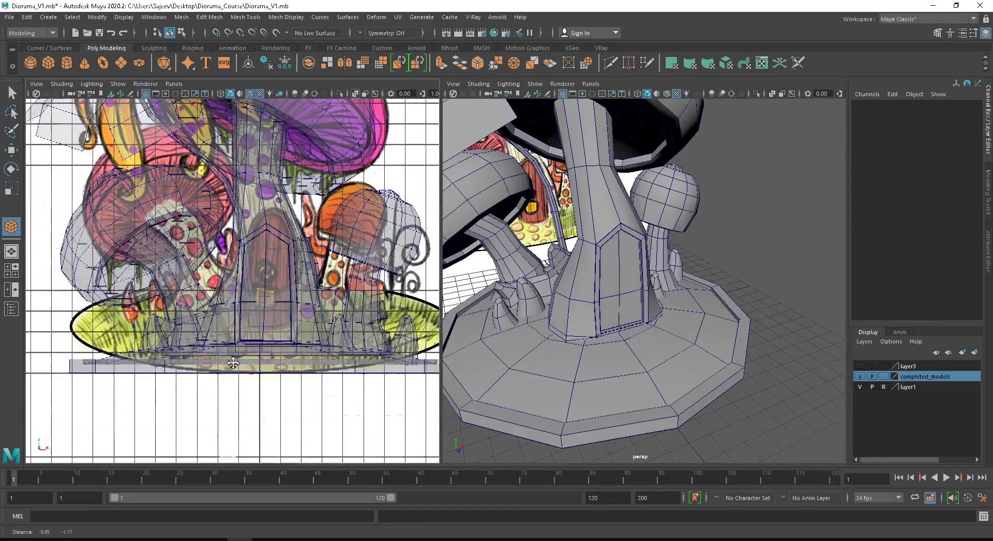
{"action": "left_click_drag", "start_coordinate": [248, 401], "coordinate": [244, 342]}
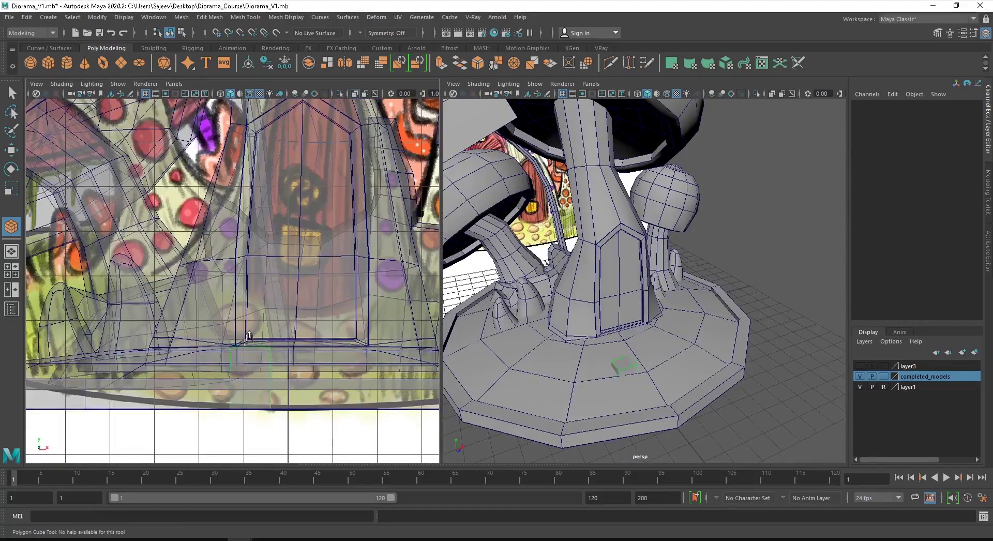
{"action": "left_click", "coordinate": [247, 381]}
Set the cube's width and depth subdivisions to 2.
{"action": "left_click_drag", "start_coordinate": [622, 342], "coordinate": [627, 397]}
{"action": "scroll", "coordinate": [627, 397], "scroll_direction": "up", "scroll_amount": 5}
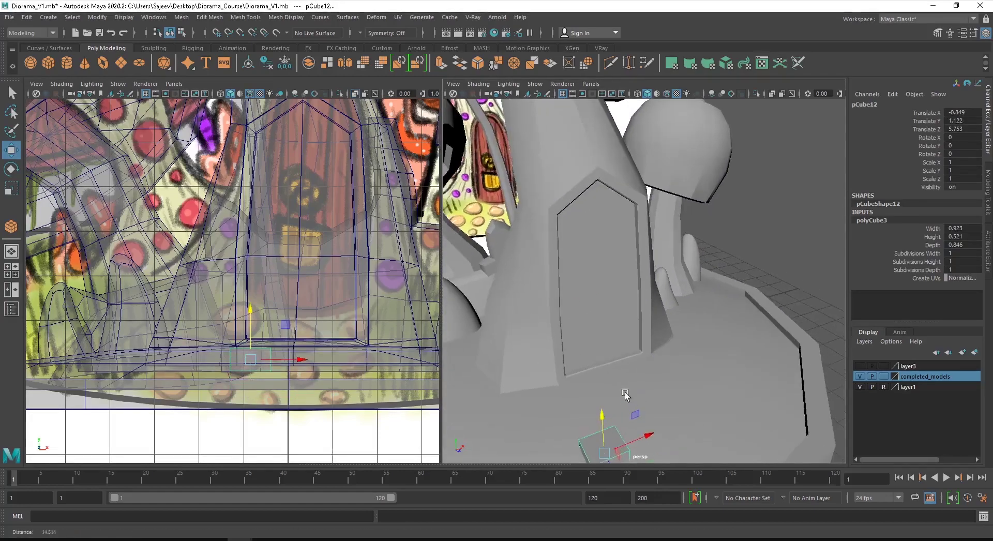
{"action": "middle_click_drag", "start_coordinate": [627, 396], "coordinate": [632, 281], "text": "alt"}
{"action": "scroll", "coordinate": [629, 300], "scroll_direction": "up", "scroll_amount": 4}
{"action": "middle_click_drag", "start_coordinate": [623, 328], "coordinate": [614, 309], "text": "alt"}
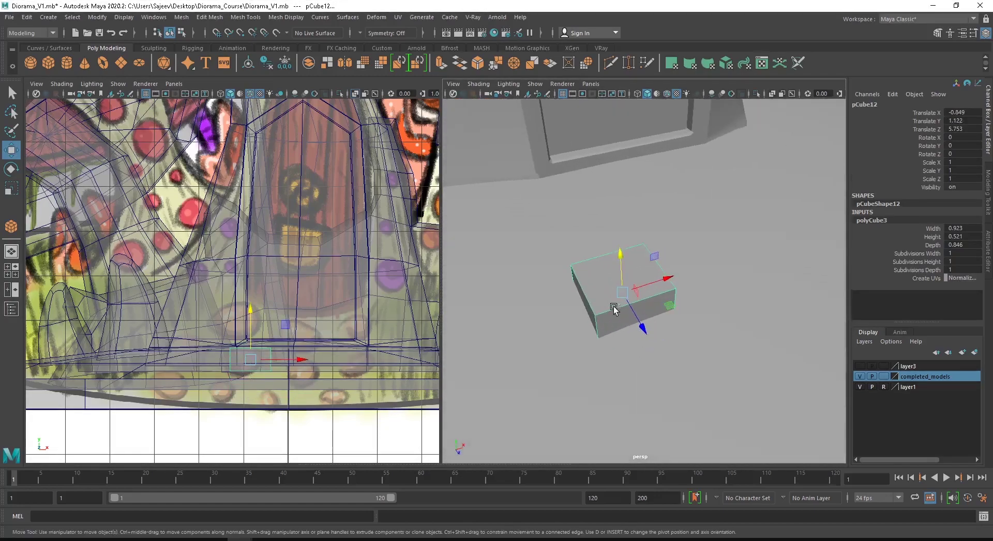
{"action": "right_click_drag", "start_coordinate": [584, 264], "coordinate": [585, 219]}
{"action": "right_click_drag", "start_coordinate": [634, 264], "coordinate": [659, 222]}
{"action": "key", "text": "F8"}
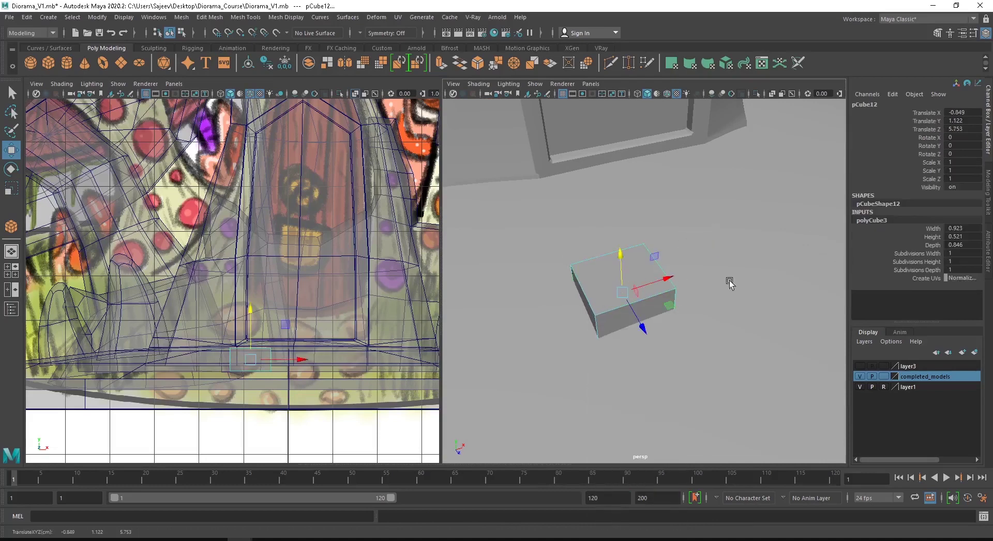
{"action": "left_click", "coordinate": [920, 261]}
{"action": "left_click", "coordinate": [924, 253]}
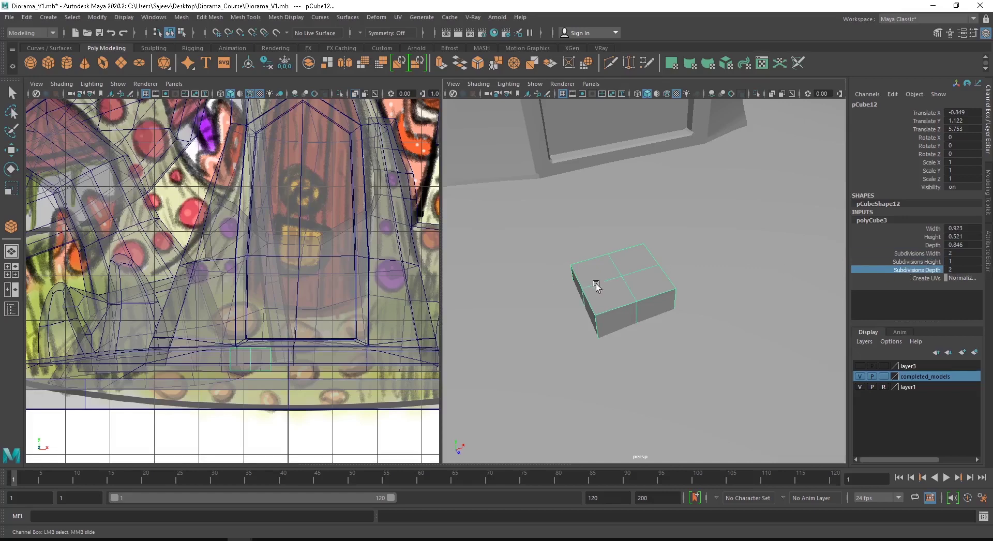
Scale the cube's two middle edge loops outward along Z and X to give it an octagonal outline.
{"action": "right_click_drag", "start_coordinate": [610, 274], "coordinate": [606, 234]}
{"action": "left_click", "coordinate": [622, 274]}
{"action": "key", "text": "w"}
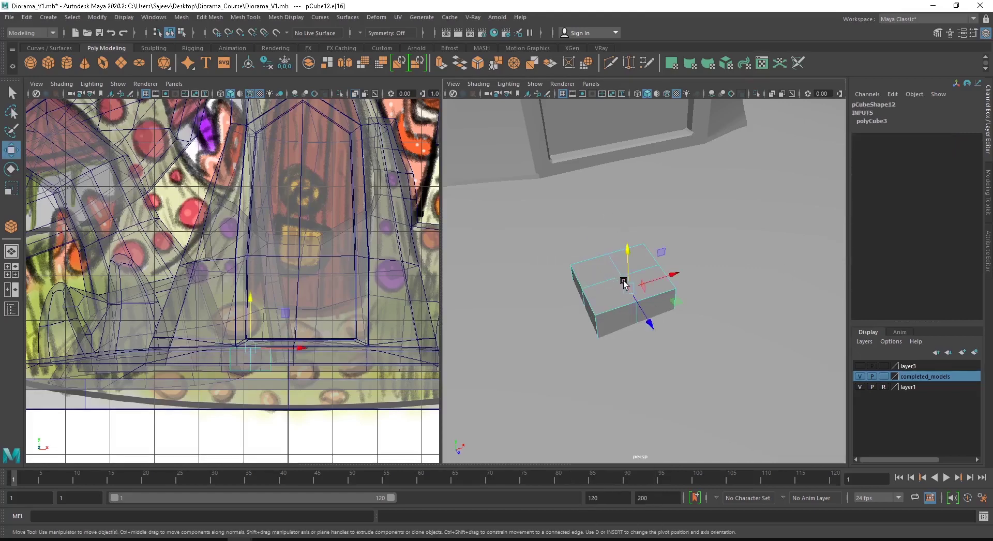
{"action": "left_click", "coordinate": [632, 312]}
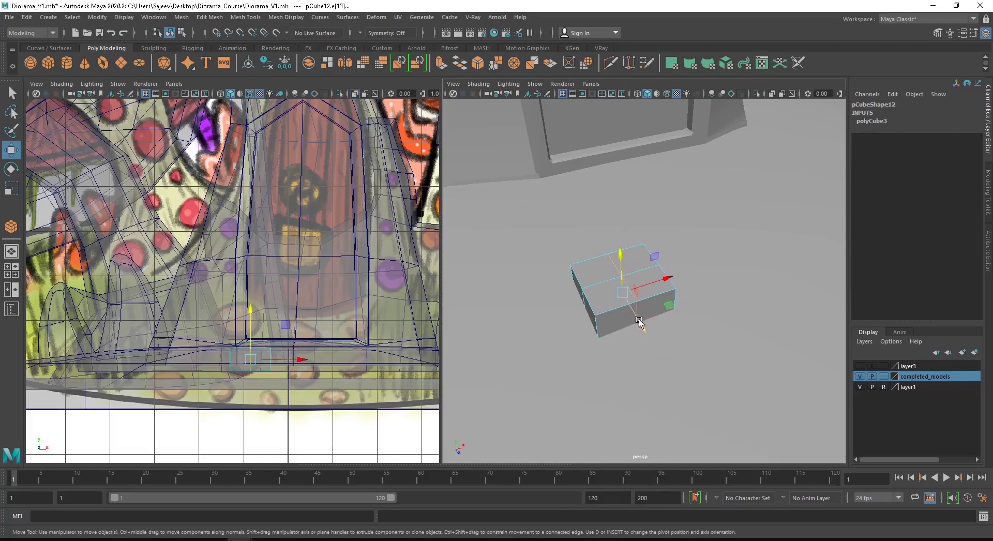
{"action": "key", "text": "r"}
{"action": "left_click_drag", "start_coordinate": [638, 322], "coordinate": [644, 331]}
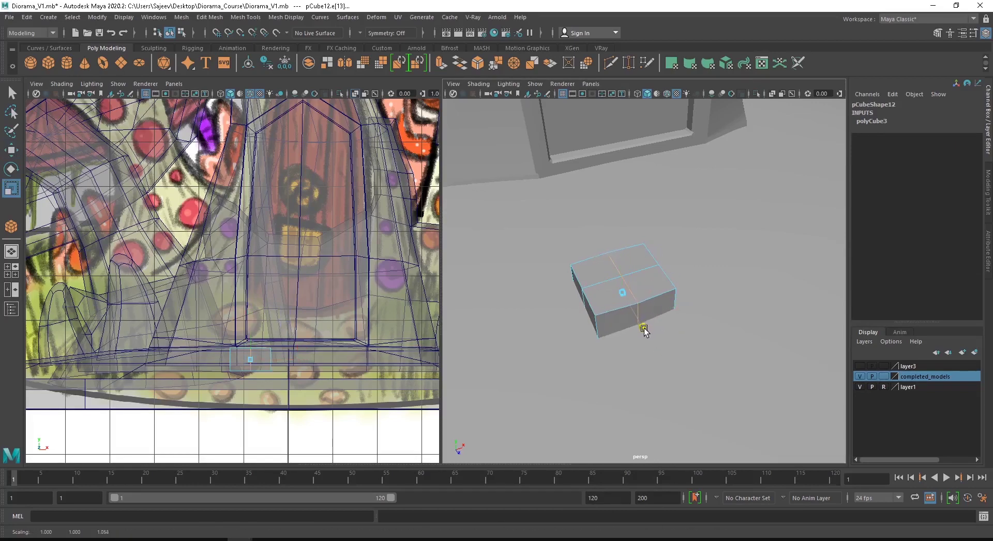
{"action": "double_click", "coordinate": [598, 289]}
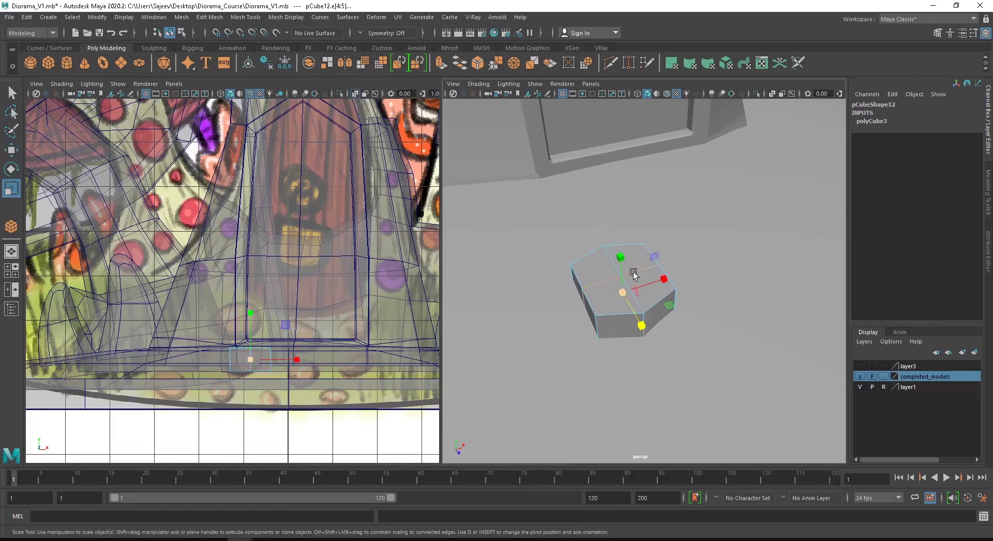
{"action": "left_click_drag", "start_coordinate": [660, 282], "coordinate": [670, 282]}
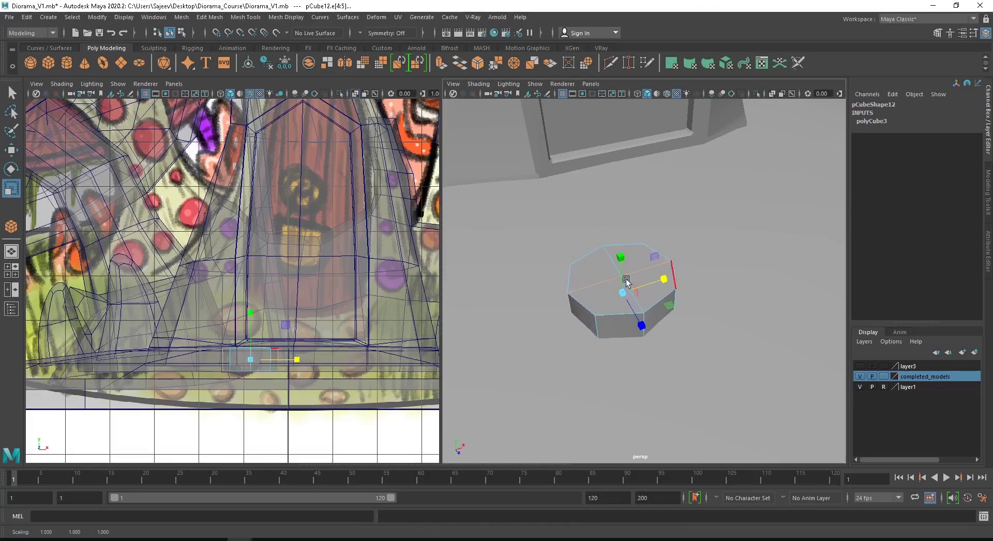
Tilt the stone about 9.7° around X, lower it to about Y 1.06, and display it with smooth preview.
{"action": "right_click_drag", "start_coordinate": [583, 281], "coordinate": [616, 270]}
{"action": "key", "text": "e"}
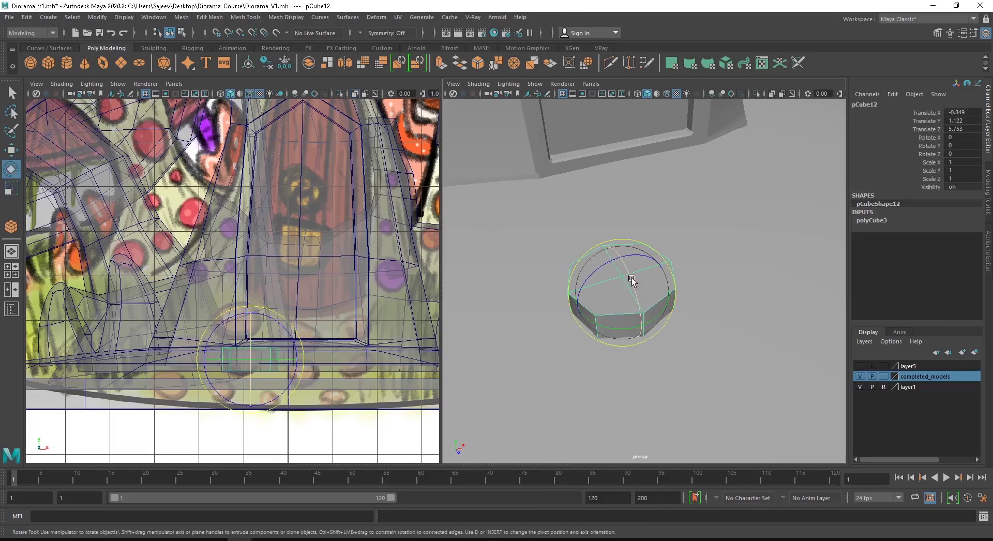
{"action": "mouse_move", "coordinate": [627, 269]}
{"action": "left_mouse_down"}
{"action": "mouse_move", "coordinate": [634, 291]}
{"action": "mouse_move", "coordinate": [623, 272]}
{"action": "left_mouse_up"}
{"action": "key", "text": "w"}
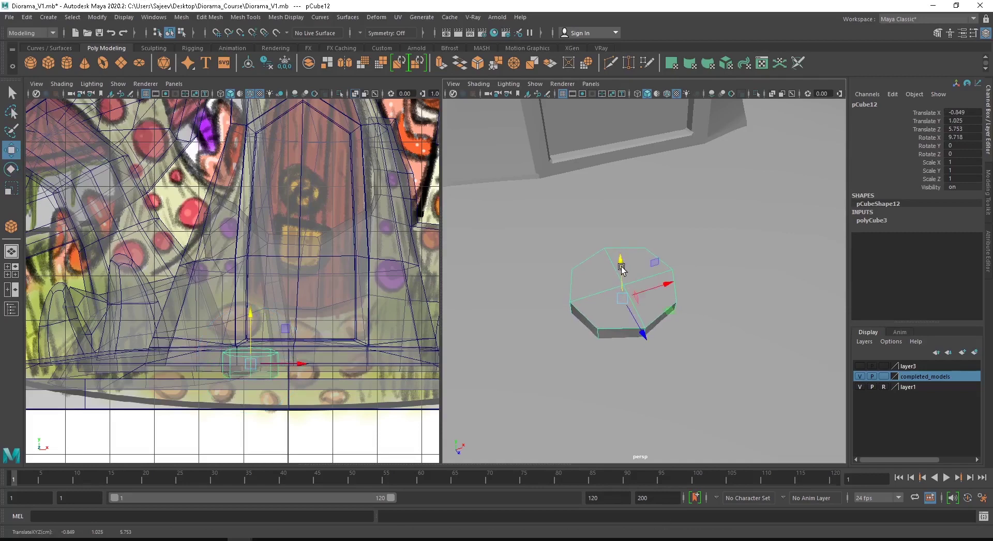
{"action": "key", "text": "3"}
{"action": "left_click_drag", "start_coordinate": [622, 259], "coordinate": [622, 260]}
{"action": "key", "text": "3"}
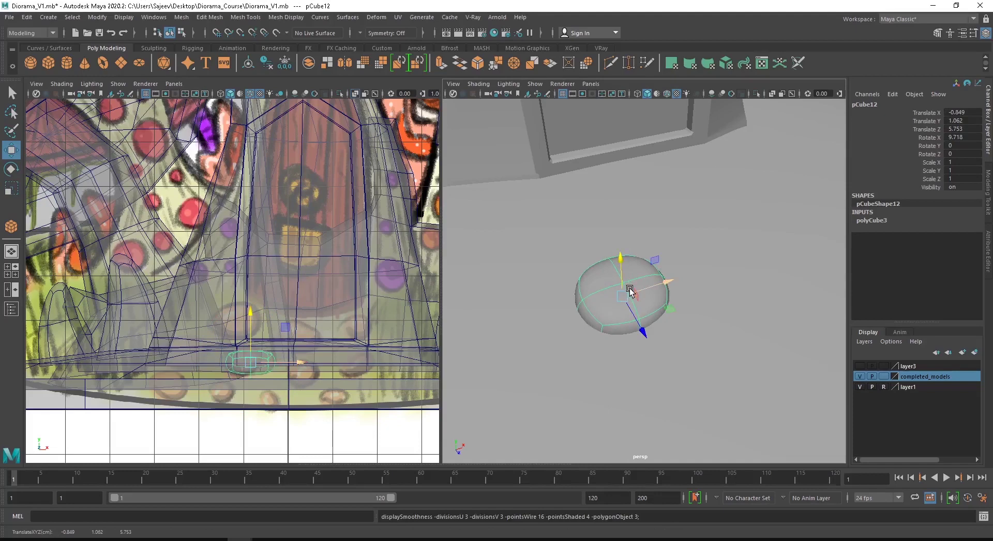
Reduce the stone's X rotation to about 5.95° and sink it further into the ground to about Y 1.0.
{"action": "key", "text": "e"}
{"action": "left_click_drag", "start_coordinate": [631, 286], "coordinate": [623, 264]}
{"action": "key", "text": "w"}
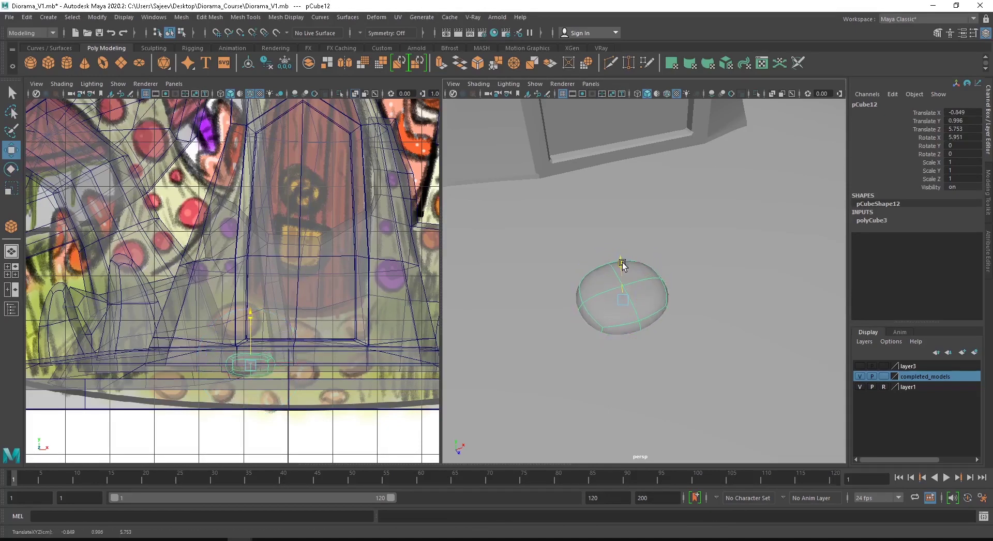
Move the stone close to the doorstep, at about X -0.99, Y 1.16, Z 4.1.
{"action": "right_click_drag", "start_coordinate": [682, 257], "coordinate": [512, 280], "text": "alt"}
{"action": "left_click_drag", "start_coordinate": [646, 251], "coordinate": [577, 318], "text": "alt"}
{"action": "right_click_drag", "start_coordinate": [568, 324], "coordinate": [618, 355], "text": "alt"}
{"action": "left_click_drag", "start_coordinate": [556, 398], "coordinate": [575, 340]}
{"action": "left_click_drag", "start_coordinate": [572, 283], "coordinate": [631, 296]}
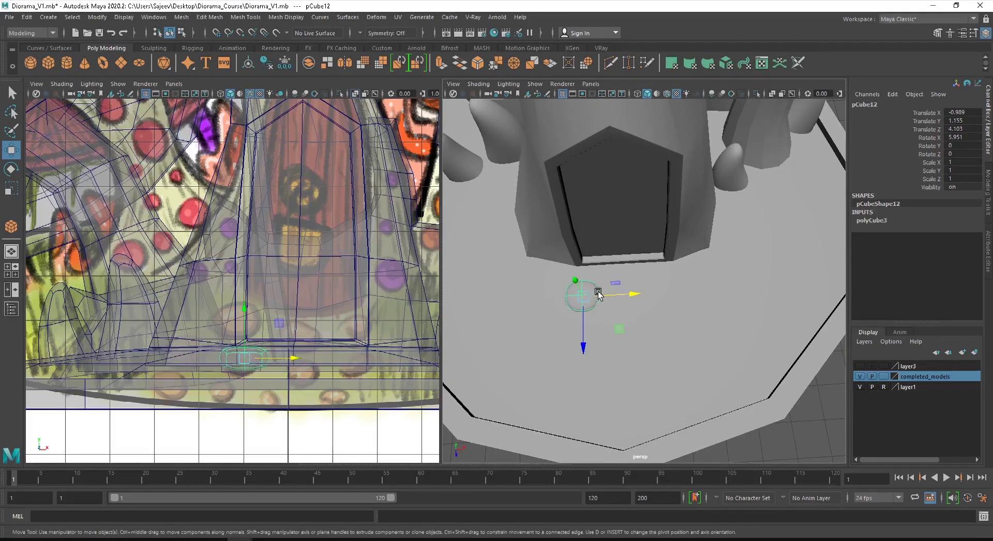
Duplicate the stone beside the original at about X 0.38, Z 4.57 in top view and scale the copy to 0.8.
{"action": "left_click_drag", "start_coordinate": [594, 286], "coordinate": [640, 250], "text": "alt"}
{"action": "key", "text": "space"}
{"action": "left_click_drag", "start_coordinate": [263, 307], "coordinate": [197, 313]}
{"action": "right_click_drag", "start_coordinate": [250, 318], "coordinate": [274, 311], "text": "alt"}
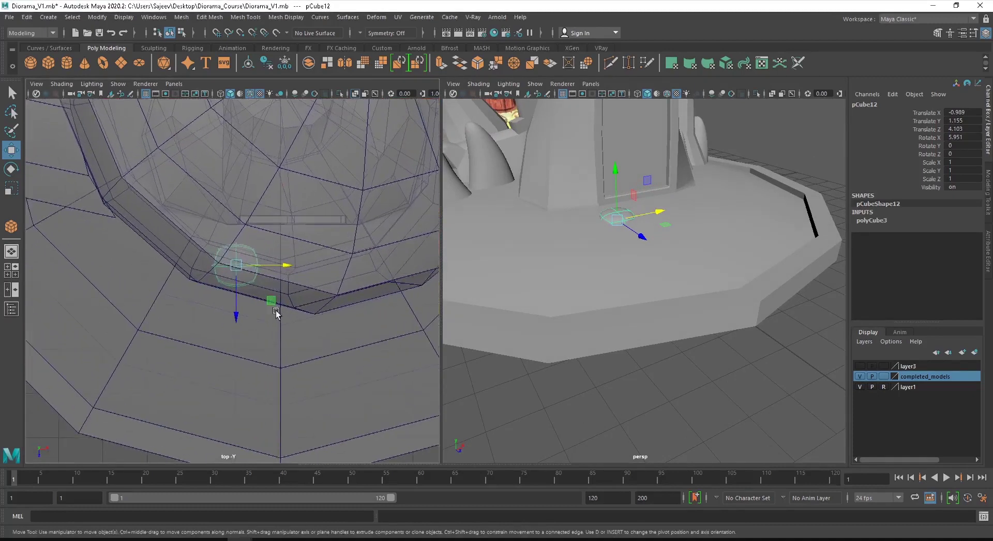
{"action": "middle_click_drag", "start_coordinate": [274, 311], "coordinate": [202, 316], "text": "alt"}
{"action": "mouse_move", "coordinate": [166, 273]}
{"action": "left_mouse_down", "text": "shift"}
{"action": "mouse_move", "coordinate": [234, 294]}
{"action": "mouse_move", "coordinate": [220, 297]}
{"action": "left_mouse_up", "text": "shift"}
{"action": "key", "text": "r"}
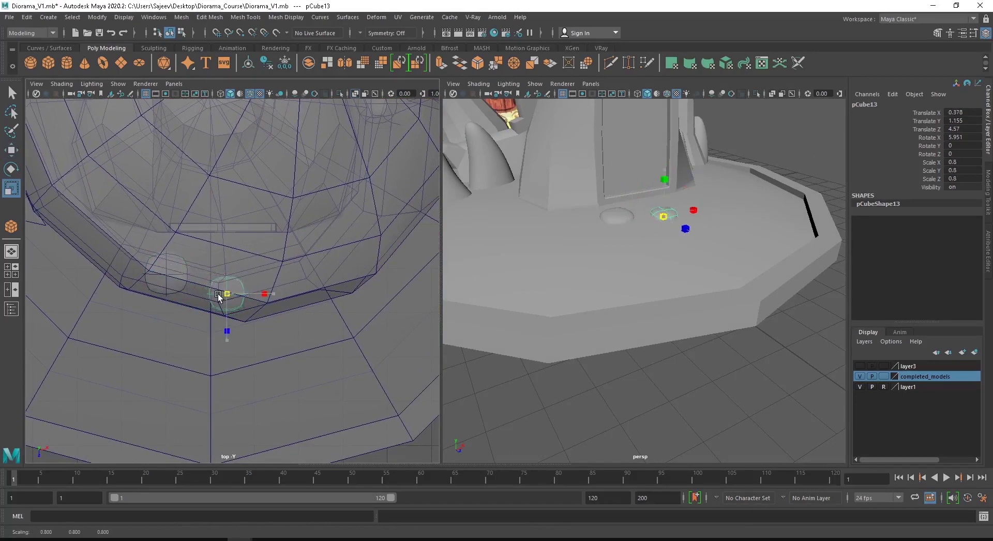
Move the smaller stone nearer the doorstep and seat it on the ground at about Y 1.2, Z 3.9.
{"action": "key", "text": "w"}
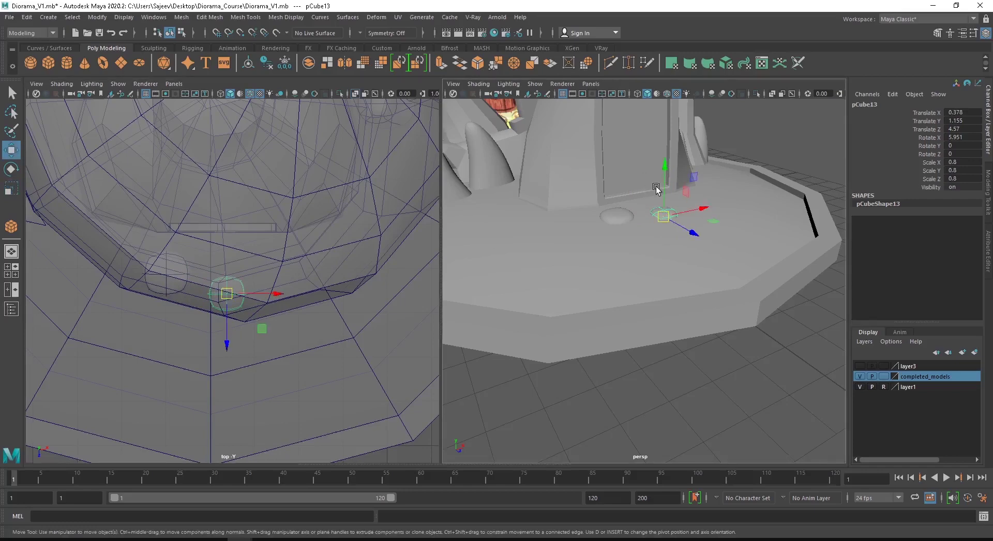
{"action": "left_click_drag", "start_coordinate": [655, 187], "coordinate": [636, 207], "text": "alt"}
{"action": "right_click_drag", "start_coordinate": [636, 206], "coordinate": [676, 251], "text": "alt"}
{"action": "left_click_drag", "start_coordinate": [642, 209], "coordinate": [642, 213]}
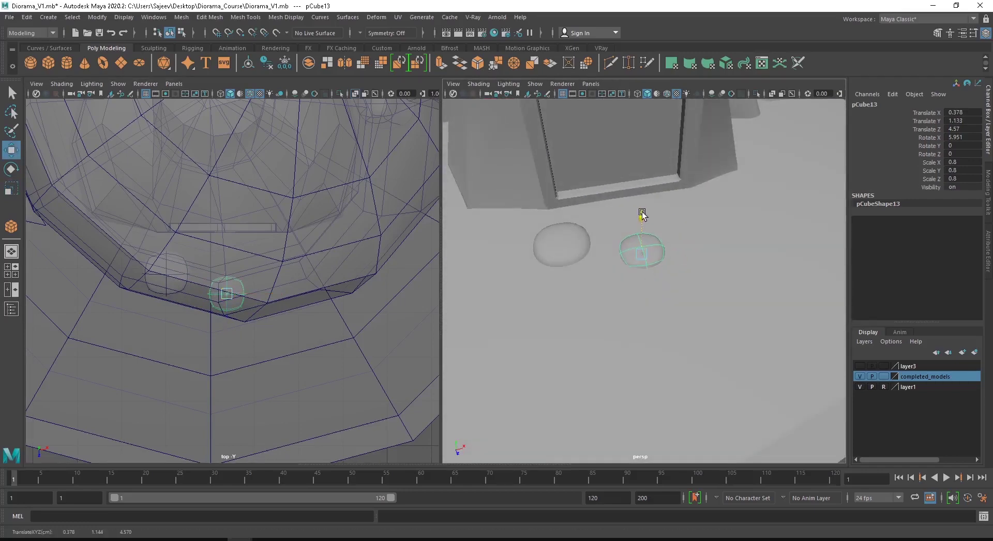
{"action": "left_click_drag", "start_coordinate": [655, 293], "coordinate": [644, 267]}
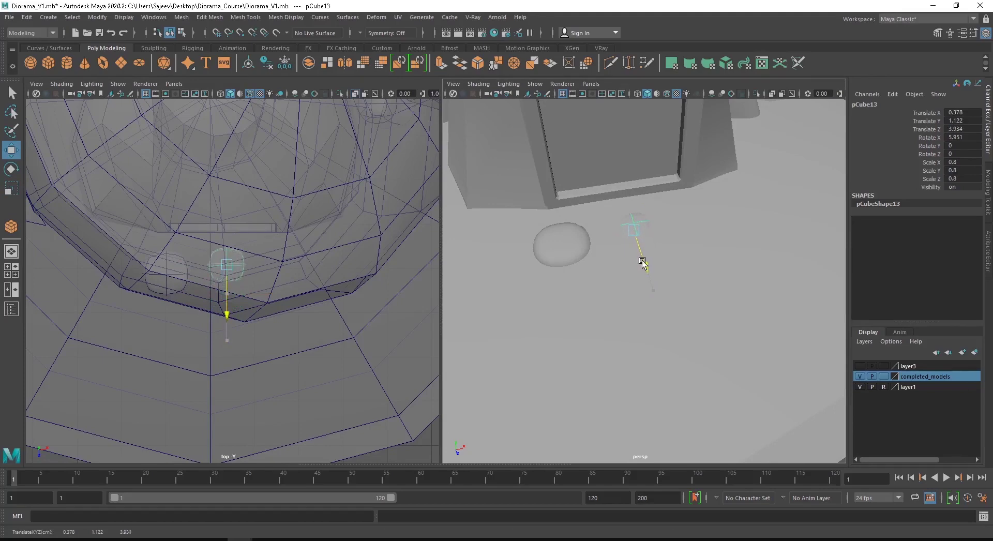
{"action": "left_click_drag", "start_coordinate": [635, 193], "coordinate": [632, 182]}
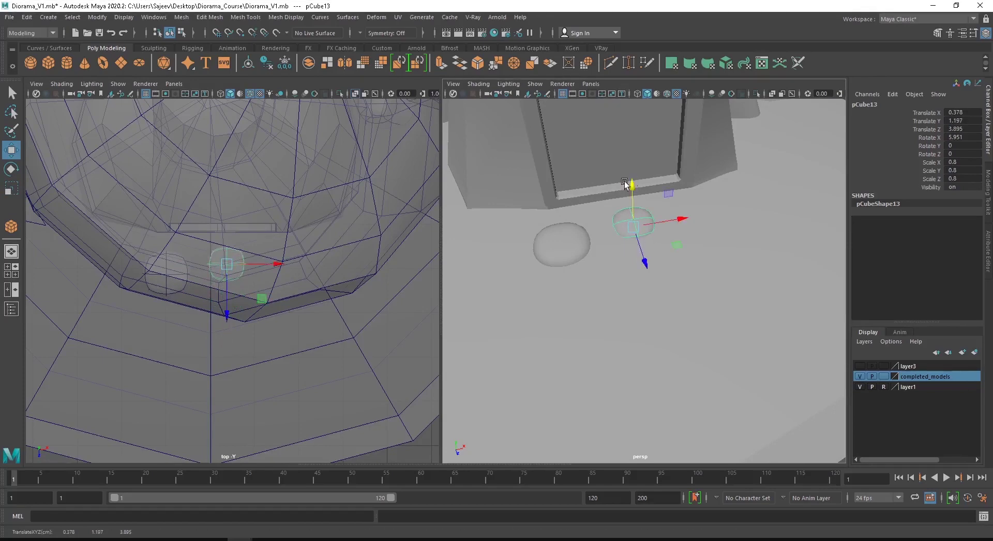
Lower the first stone to about Y 1.145 and place a duplicate at about X 1.64, Z 4.6, rotated about -38.7° around Y.
{"action": "left_click", "coordinate": [569, 247]}
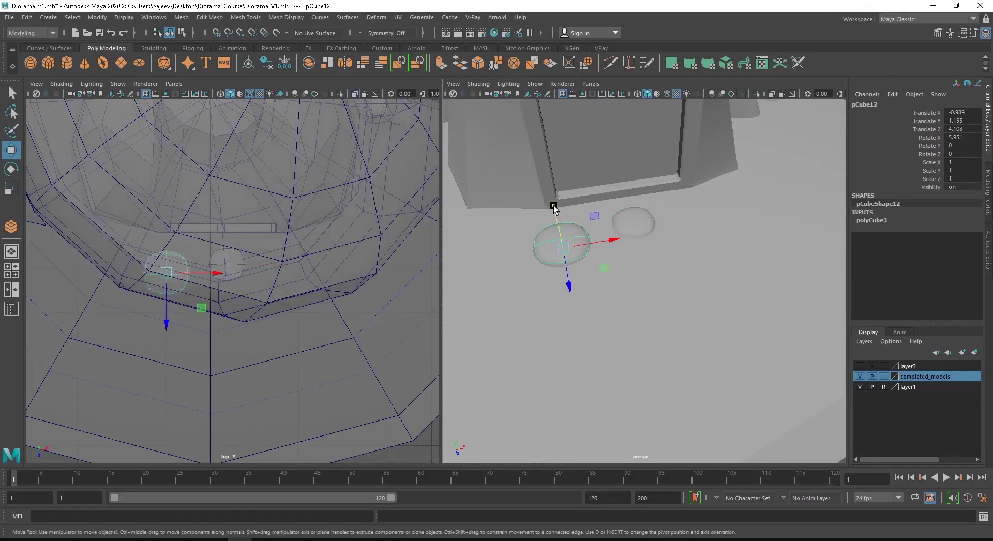
{"action": "left_click_drag", "start_coordinate": [553, 206], "coordinate": [553, 206]}
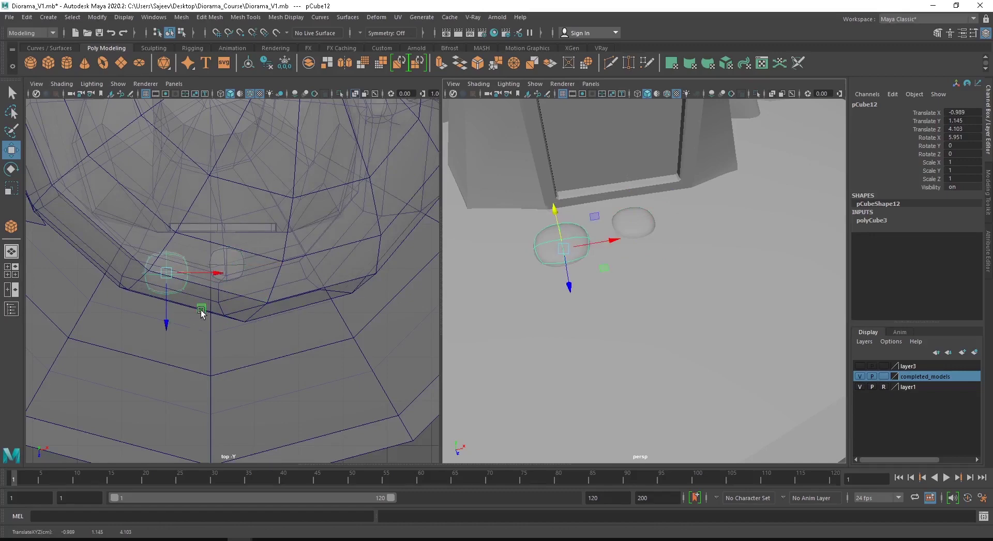
{"action": "key", "text": "ctrl+d"}
{"action": "left_click_drag", "start_coordinate": [192, 280], "coordinate": [331, 276]}
{"action": "left_click_drag", "start_coordinate": [290, 321], "coordinate": [288, 344]}
{"action": "key", "text": "e"}
{"action": "left_click_drag", "start_coordinate": [324, 256], "coordinate": [285, 296]}
{"action": "key", "text": "w"}
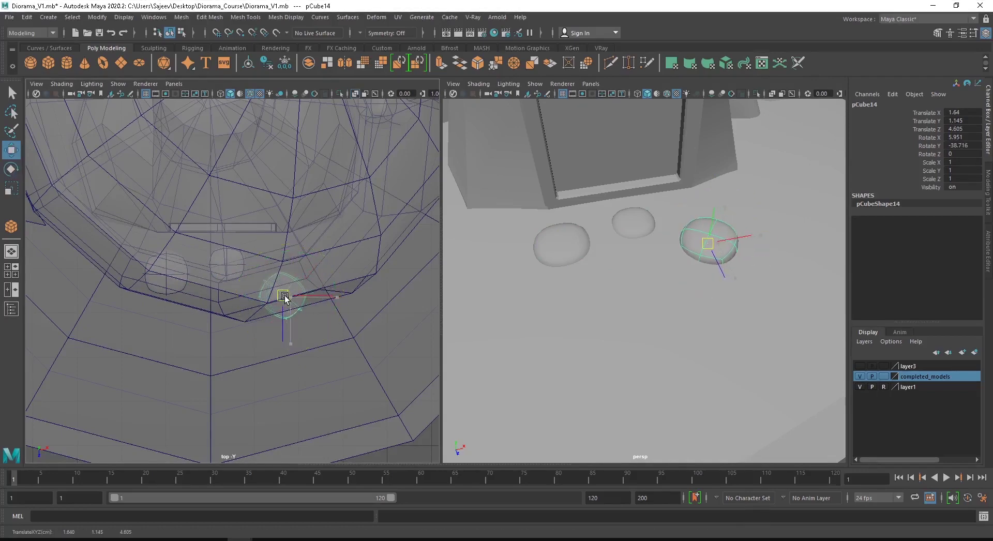
Lower the third stone to about Y 1.09 and move its vertices to give it an irregular bean-shaped outline.
{"action": "left_click_drag", "start_coordinate": [716, 197], "coordinate": [714, 204]}
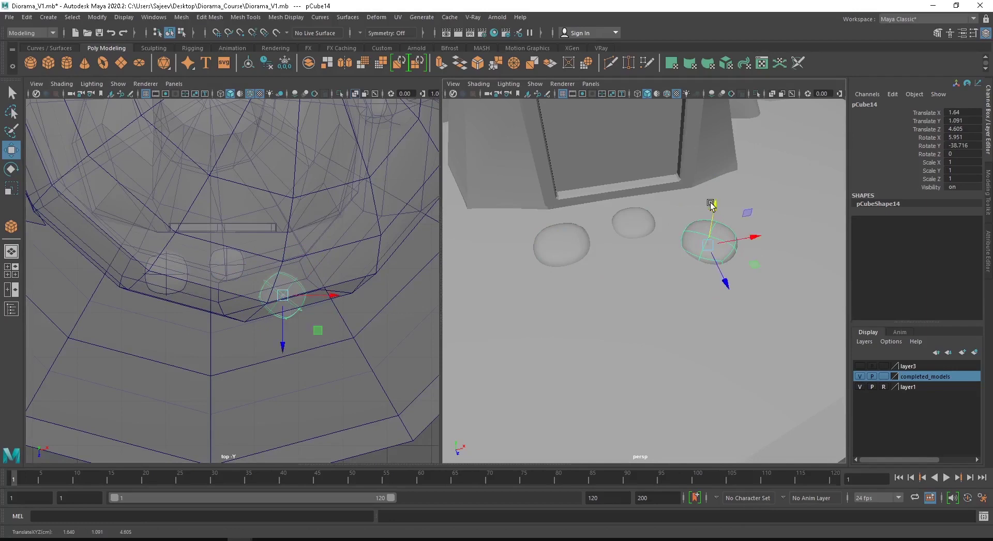
{"action": "middle_click_drag", "start_coordinate": [732, 311], "coordinate": [470, 241], "text": "alt"}
{"action": "right_click_drag", "start_coordinate": [748, 236], "coordinate": [699, 238]}
{"action": "middle_click_drag", "start_coordinate": [620, 218], "coordinate": [607, 321], "text": "alt"}
{"action": "scroll", "coordinate": [670, 328], "scroll_direction": "up", "scroll_amount": 4}
{"action": "left_click_drag", "start_coordinate": [607, 322], "coordinate": [564, 322], "text": "alt"}
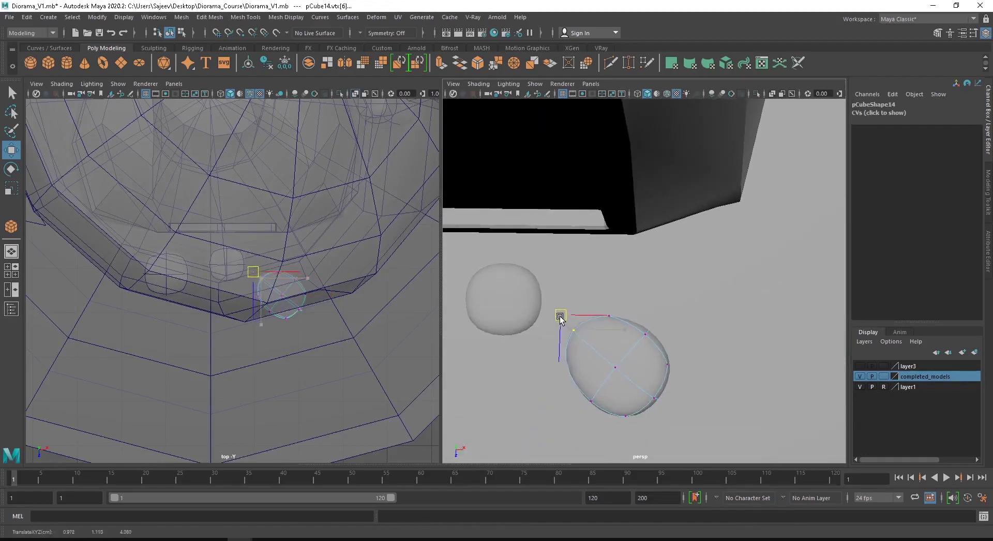
{"action": "middle_click_drag", "start_coordinate": [692, 403], "coordinate": [705, 360], "text": "alt"}
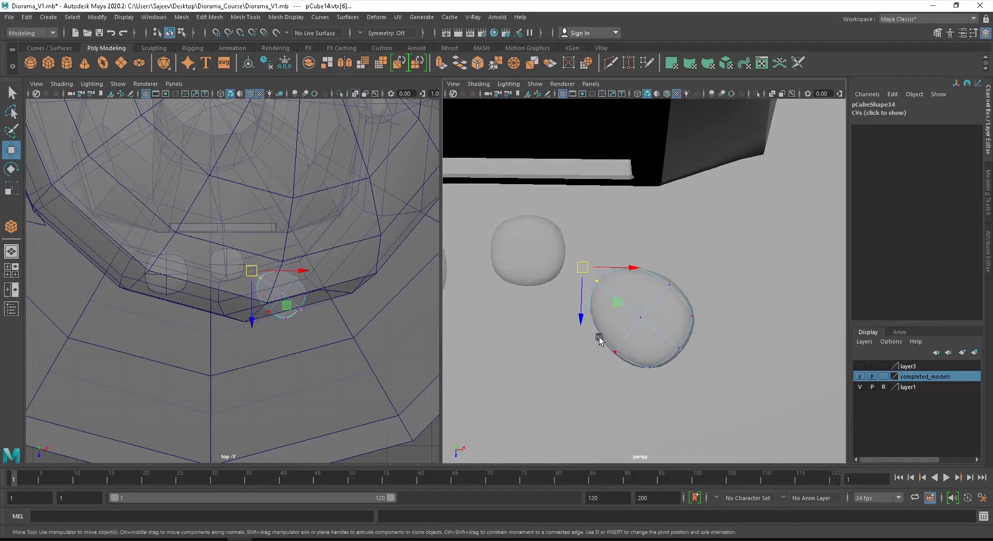
{"action": "mouse_move", "coordinate": [632, 374]}
{"action": "left_mouse_down"}
{"action": "mouse_move", "coordinate": [603, 341]}
{"action": "mouse_move", "coordinate": [623, 338]}
{"action": "left_mouse_up"}
{"action": "mouse_move", "coordinate": [668, 387]}
{"action": "left_mouse_down"}
{"action": "mouse_move", "coordinate": [640, 354]}
{"action": "mouse_move", "coordinate": [635, 388]}
{"action": "left_mouse_up"}
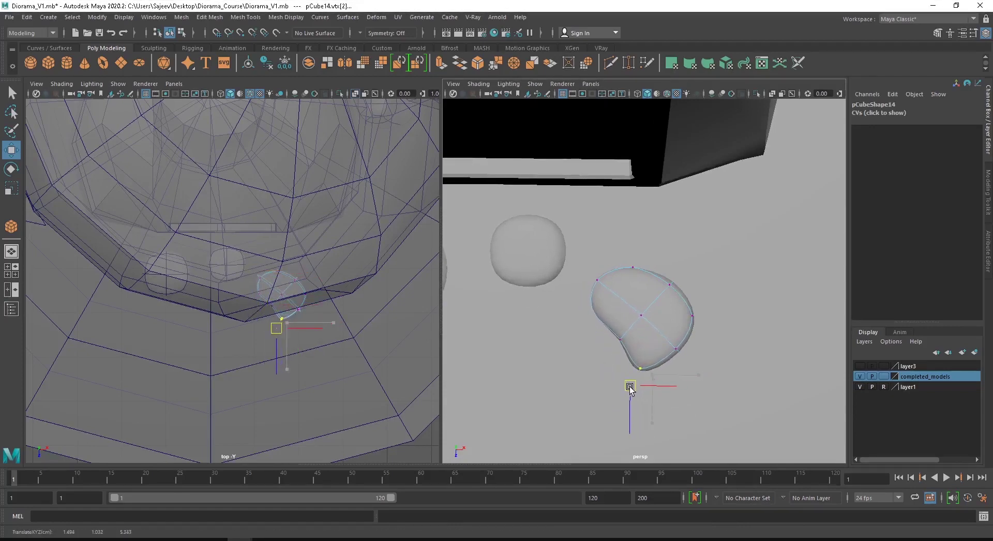
{"action": "left_click", "coordinate": [693, 316]}
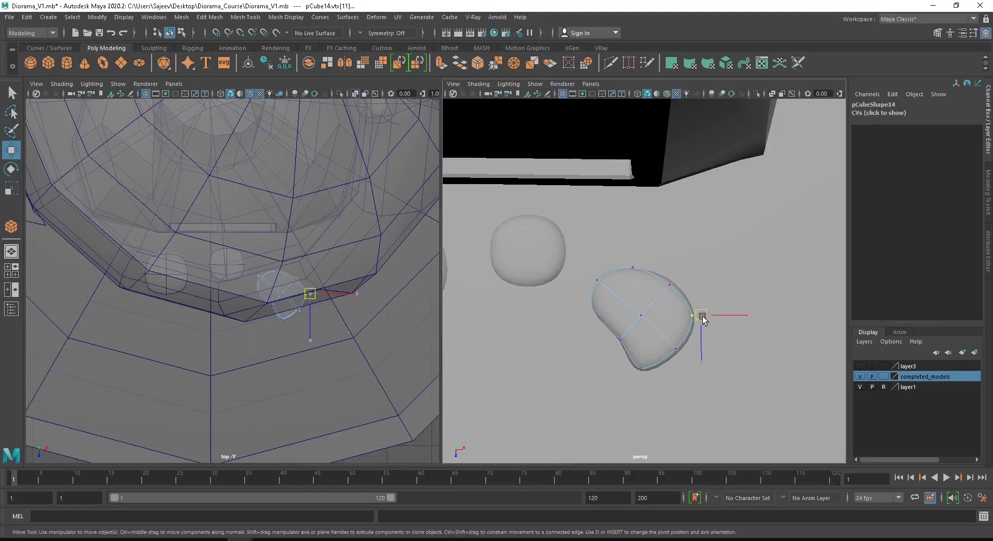
{"action": "left_click_drag", "start_coordinate": [705, 317], "coordinate": [658, 235], "text": "alt"}
{"action": "right_click_drag", "start_coordinate": [659, 233], "coordinate": [707, 212]}
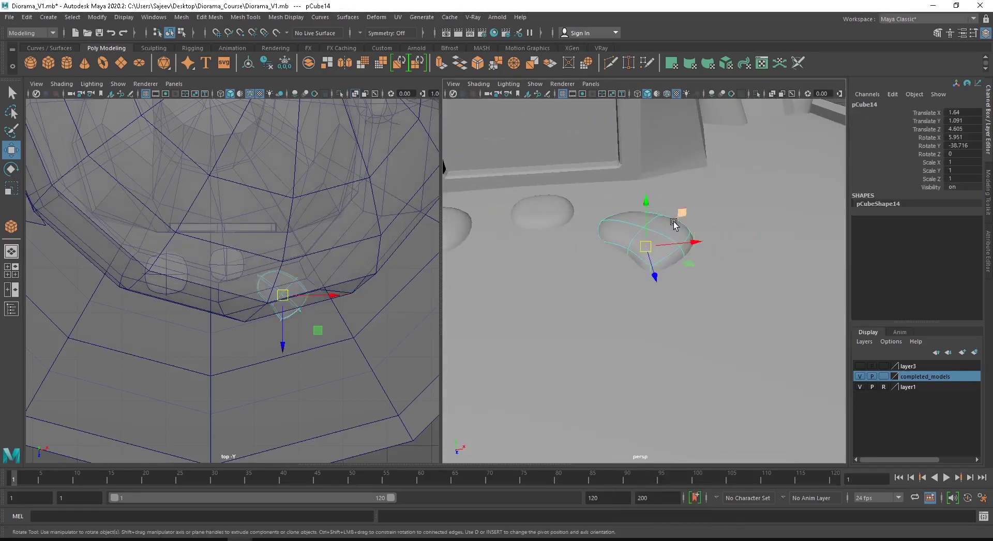
Rotate the bean-shaped stone to about 9.7°, -38.1°, -6° and seat it on the ground at Y 1.072.
{"action": "key", "text": "e"}
{"action": "left_click_drag", "start_coordinate": [663, 215], "coordinate": [647, 203]}
{"action": "key", "text": "w"}
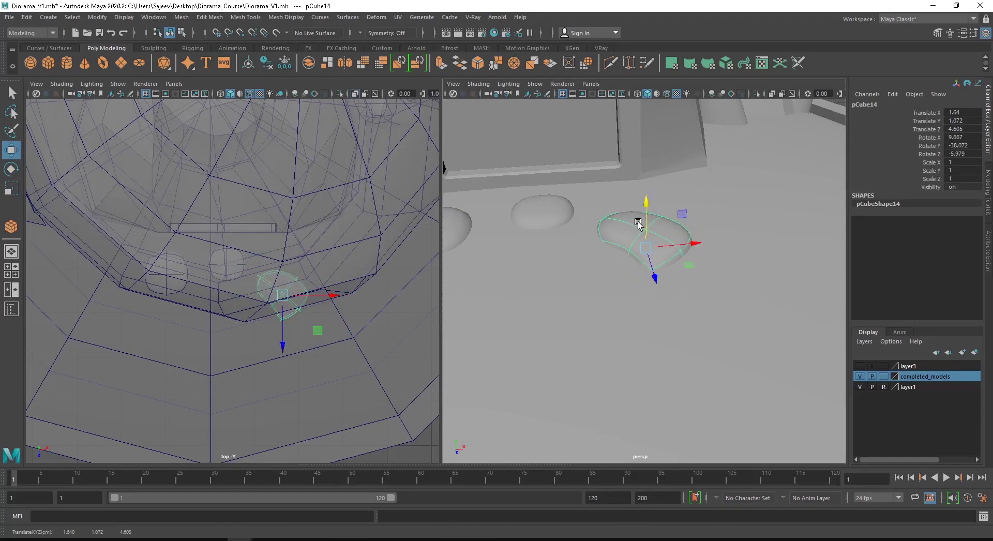
{"action": "left_click_drag", "start_coordinate": [654, 249], "coordinate": [672, 261], "text": "alt"}
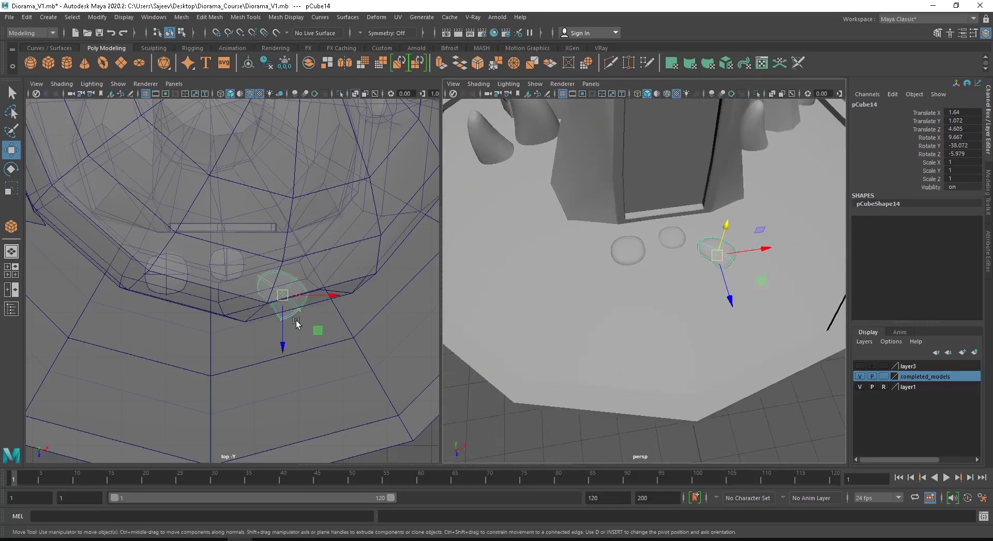
Place a scaled-down, rotated duplicate of the bean-shaped stone farther out from the door and to its left, seated on the ground.
{"action": "key", "text": "ctrl+d"}
{"action": "left_click_drag", "start_coordinate": [283, 348], "coordinate": [283, 406]}
{"action": "left_click_drag", "start_coordinate": [332, 353], "coordinate": [201, 357]}
{"action": "key", "text": "e"}
{"action": "key", "text": "r"}
{"action": "key", "text": "e"}
{"action": "key", "text": "w"}
{"action": "left_click_drag", "start_coordinate": [680, 276], "coordinate": [689, 314]}
{"action": "key", "text": "e"}
{"action": "key", "text": "w"}
Duplicate the small stone nearest the doorstep and seat the copy just in front of the first row.
{"action": "left_click", "coordinate": [680, 237]}
{"action": "key", "text": "ctrl+d"}
{"action": "left_click_drag", "start_coordinate": [727, 266], "coordinate": [700, 269]}
{"action": "left_click_drag", "start_coordinate": [660, 318], "coordinate": [659, 314]}
{"action": "left_click_drag", "start_coordinate": [700, 267], "coordinate": [716, 264]}
Duplicate the large first stone and place the copy farther out along the path at ground level.
{"action": "left_click", "coordinate": [631, 251]}
{"action": "key", "text": "ctrl+d"}
{"action": "left_click_drag", "start_coordinate": [638, 297], "coordinate": [650, 381]}
{"action": "left_click_drag", "start_coordinate": [685, 326], "coordinate": [648, 321]}
{"action": "key", "text": "s"}
{"action": "key", "text": "e"}
{"action": "key", "text": "ctrl+z"}
{"action": "key", "text": "w"}
{"action": "left_click_drag", "start_coordinate": [650, 316], "coordinate": [650, 313]}
Tilt the new large stone to the ground slope, with rotation about 11.7°, -0.3°, 2°.
{"action": "left_click_drag", "start_coordinate": [675, 316], "coordinate": [668, 286], "text": "alt"}
{"action": "right_click_drag", "start_coordinate": [667, 286], "coordinate": [688, 284], "text": "alt"}
{"action": "left_click_drag", "start_coordinate": [687, 284], "coordinate": [695, 276], "text": "alt"}
{"action": "left_click_drag", "start_coordinate": [628, 220], "coordinate": [659, 258]}
{"action": "key", "text": "e"}
{"action": "key", "text": "w"}
{"action": "right_click_drag", "start_coordinate": [653, 257], "coordinate": [614, 259], "text": "alt"}
{"action": "left_click_drag", "start_coordinate": [614, 259], "coordinate": [677, 280], "text": "alt"}
Duplicate the tilted large stone and place the copy at about X 1.3, Y 0.86, Z 6.17.
{"action": "key", "text": "ctrl+d"}
{"action": "left_click_drag", "start_coordinate": [651, 324], "coordinate": [641, 307]}
{"action": "left_click_drag", "start_coordinate": [626, 236], "coordinate": [626, 233]}
Reshape the copied large stone's outline in the top view by moving its vertices into a smaller, irregular form.
{"action": "right_click_drag", "start_coordinate": [260, 364], "coordinate": [290, 379], "text": "alt"}
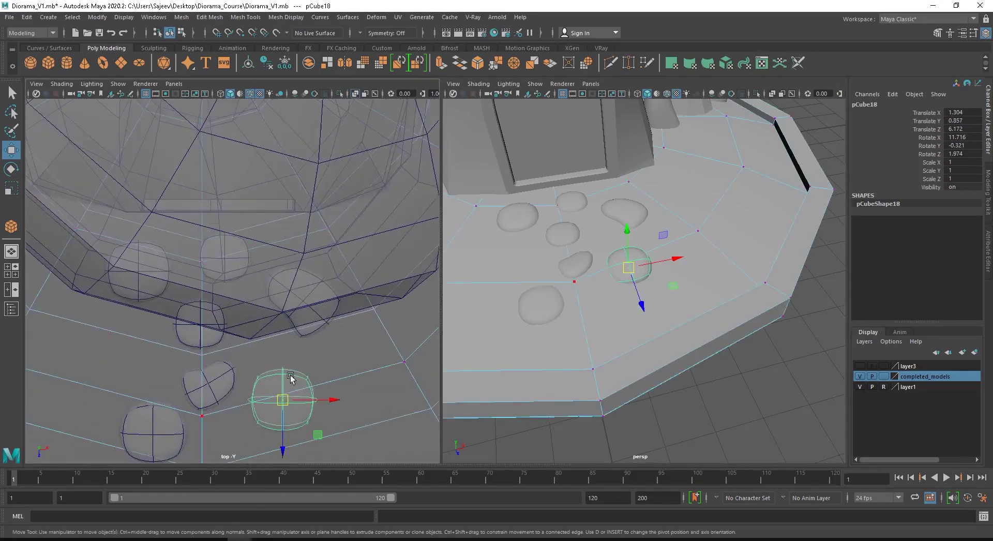
{"action": "middle_click_drag", "start_coordinate": [268, 356], "coordinate": [257, 290], "text": "alt"}
{"action": "right_click_drag", "start_coordinate": [257, 291], "coordinate": [270, 292], "text": "alt"}
{"action": "right_click_drag", "start_coordinate": [650, 271], "coordinate": [615, 270]}
{"action": "left_click", "coordinate": [239, 345]}
{"action": "left_click_drag", "start_coordinate": [234, 345], "coordinate": [246, 349]}
{"action": "left_click_drag", "start_coordinate": [212, 387], "coordinate": [269, 363]}
{"action": "left_click_drag", "start_coordinate": [241, 367], "coordinate": [216, 373]}
{"action": "left_click_drag", "start_coordinate": [287, 404], "coordinate": [263, 368]}
{"action": "left_click_drag", "start_coordinate": [276, 387], "coordinate": [278, 397]}
{"action": "left_click_drag", "start_coordinate": [287, 298], "coordinate": [265, 319]}
{"action": "left_click_drag", "start_coordinate": [278, 304], "coordinate": [276, 320]}
{"action": "right_click_drag", "start_coordinate": [630, 262], "coordinate": [632, 225]}
Duplicate a small round stone, scale the copy to about 0.592 and place it in the gap above the reshaped stone.
{"action": "left_click_drag", "start_coordinate": [628, 222], "coordinate": [523, 257], "text": "alt"}
{"action": "left_click", "coordinate": [581, 240]}
{"action": "key", "text": "ctrl+d"}
{"action": "key", "text": "r"}
{"action": "left_click_drag", "start_coordinate": [210, 179], "coordinate": [237, 279]}
{"action": "key", "text": "w"}
{"action": "left_click_drag", "start_coordinate": [600, 271], "coordinate": [627, 199], "text": "alt"}
Duplicate the smallest stone and seat the copy on the path's left side at about X -0.95, Y 0.99, Z 5.58.
{"action": "left_click_drag", "start_coordinate": [621, 151], "coordinate": [573, 291]}
{"action": "key", "text": "ctrl+d"}
{"action": "left_click_drag", "start_coordinate": [538, 344], "coordinate": [541, 349]}
{"action": "left_click_drag", "start_coordinate": [575, 295], "coordinate": [580, 294]}
{"action": "left_click_drag", "start_coordinate": [542, 350], "coordinate": [545, 360]}
{"action": "left_click_drag", "start_coordinate": [519, 302], "coordinate": [518, 303]}
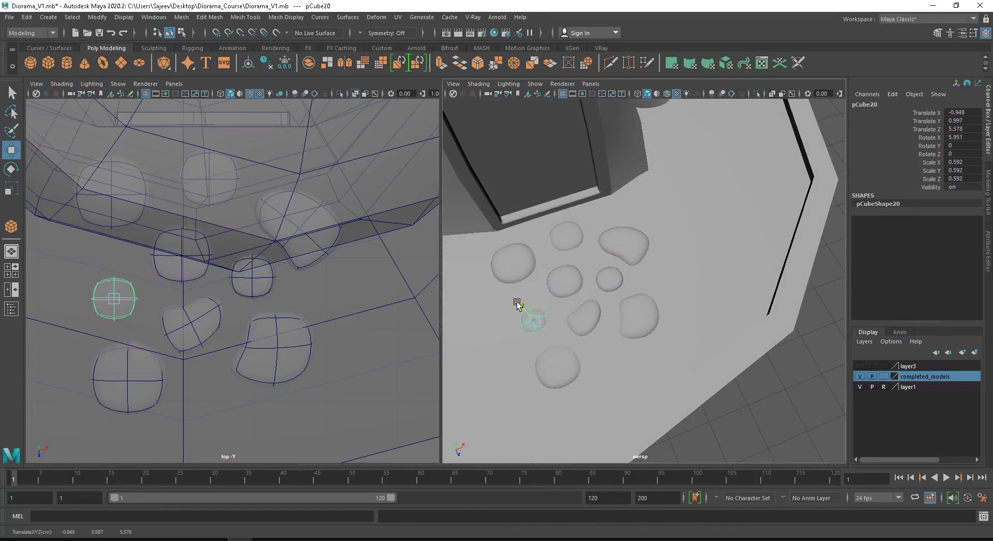
Duplicate the small stone nearest the doorstep and seat the copy near the path's outer end, rotated to the slope.
{"action": "left_click", "coordinate": [567, 237]}
{"action": "key", "text": "ctrl+d"}
{"action": "left_click_drag", "start_coordinate": [587, 288], "coordinate": [637, 423]}
{"action": "left_click_drag", "start_coordinate": [646, 362], "coordinate": [658, 270], "text": "alt"}
{"action": "left_click_drag", "start_coordinate": [657, 191], "coordinate": [683, 332]}
{"action": "key", "text": "e"}
{"action": "key", "text": "w"}
Duplicate the outer stone and place the copy to its right near the ground's front edge, partly sunk.
{"action": "scroll", "coordinate": [610, 310], "scroll_direction": "up", "scroll_amount": 4}
{"action": "key", "text": "ctrl+d"}
{"action": "left_click_drag", "start_coordinate": [629, 371], "coordinate": [632, 394]}
{"action": "left_click_drag", "start_coordinate": [627, 329], "coordinate": [627, 341]}
{"action": "left_click_drag", "start_coordinate": [672, 356], "coordinate": [693, 346]}
Duplicate the bean-shaped stone beside the door and move the copy to the outer end of the path's left side.
{"action": "left_click", "coordinate": [705, 184]}
{"action": "key", "text": "ctrl+d"}
{"action": "left_click_drag", "start_coordinate": [703, 240], "coordinate": [715, 379]}
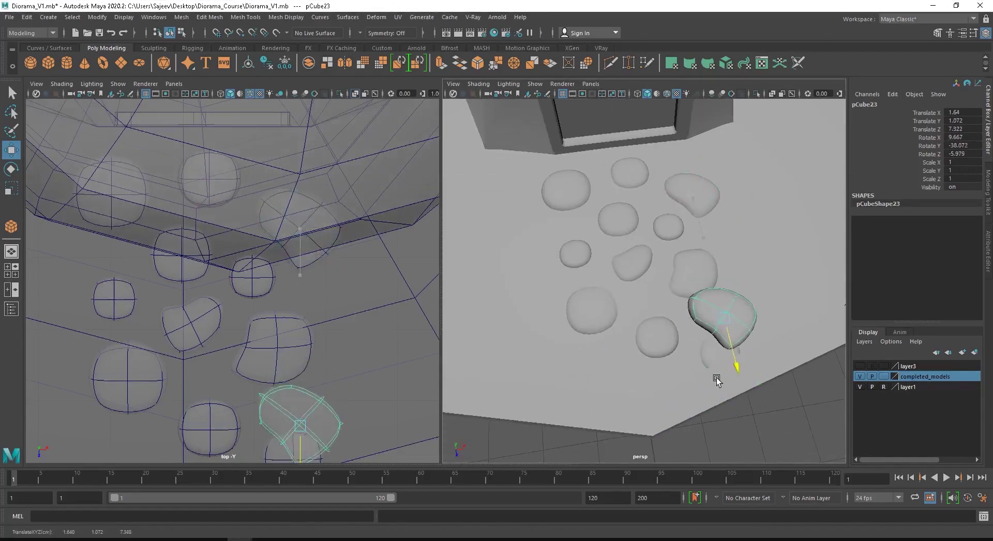
{"action": "left_click_drag", "start_coordinate": [770, 316], "coordinate": [668, 328]}
Rotate the outer bean-shaped stone to about 15.2°, -10.8°, 2.4° and seat it at about X -0.71, Y 0.41, Z 7.8.
{"action": "key", "text": "e"}
{"action": "left_click_drag", "start_coordinate": [630, 362], "coordinate": [649, 356]}
{"action": "key", "text": "w"}
{"action": "left_click_drag", "start_coordinate": [620, 308], "coordinate": [598, 372]}
{"action": "key", "text": "e"}
{"action": "key", "text": "w"}
{"action": "key", "text": "e"}
{"action": "left_click_drag", "start_coordinate": [603, 373], "coordinate": [601, 374]}
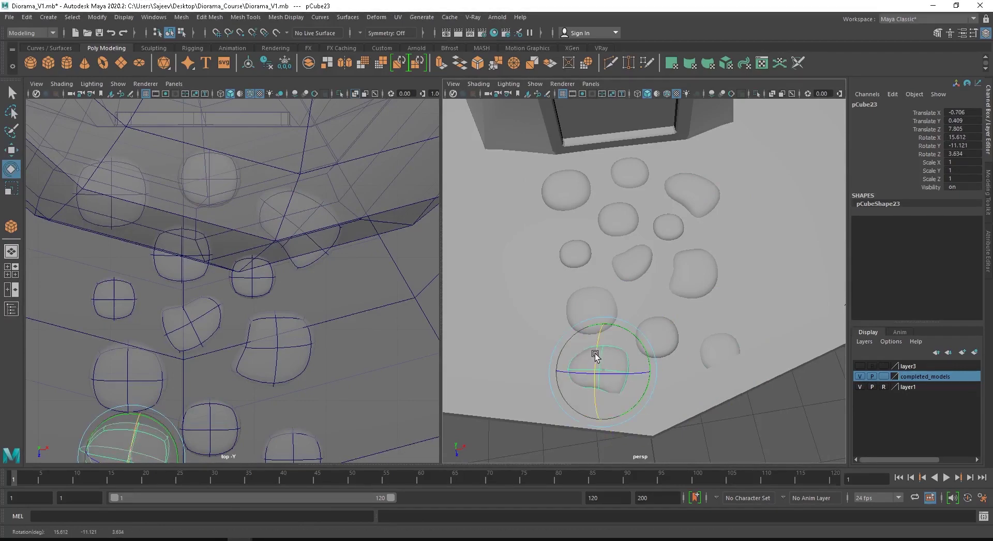
{"action": "key", "text": "w"}
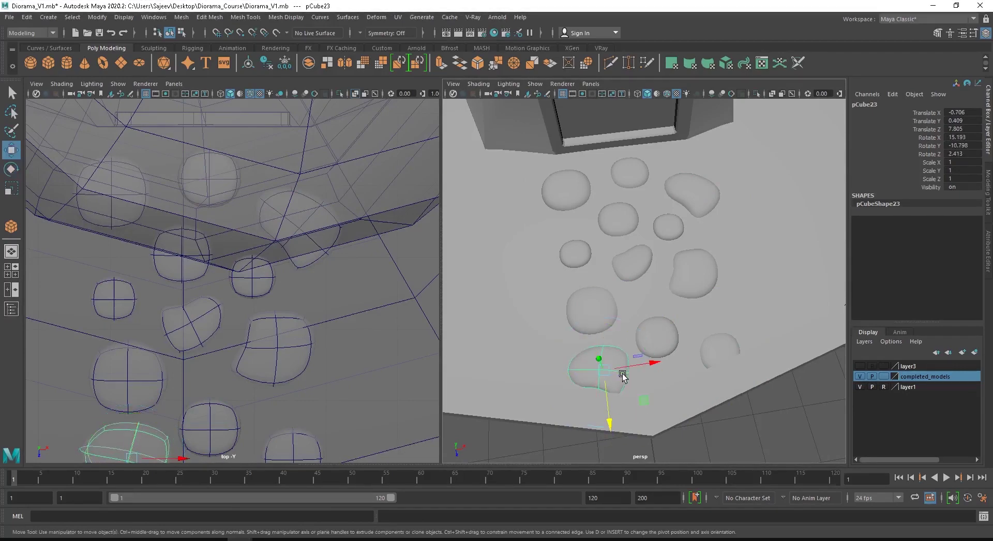
Deselect the stones and review the stone path against the whole mushroom diorama.
{"action": "right_click_drag", "start_coordinate": [710, 341], "coordinate": [665, 334], "text": "alt"}
{"action": "left_click_drag", "start_coordinate": [665, 333], "coordinate": [657, 281], "text": "alt"}
{"action": "left_click", "coordinate": [703, 322]}
{"action": "left_click_drag", "start_coordinate": [702, 321], "coordinate": [626, 318], "text": "alt"}
{"action": "right_click_drag", "start_coordinate": [626, 317], "coordinate": [581, 321], "text": "alt"}
{"action": "left_click_drag", "start_coordinate": [650, 297], "coordinate": [656, 276], "text": "alt"}
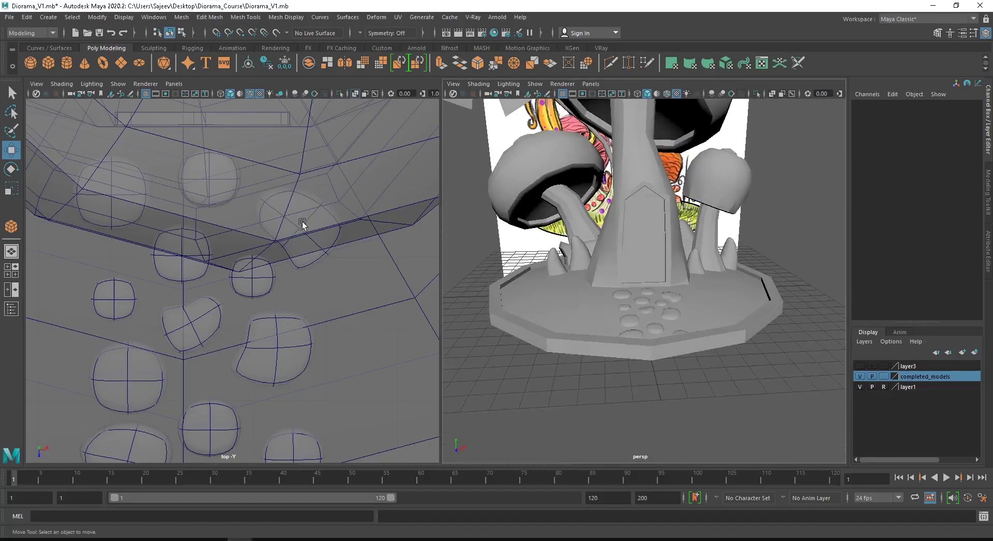
Change the top view to the front view and frame the mushroom house reference drawing.
{"action": "scroll", "coordinate": [290, 224], "scroll_direction": "down", "scroll_amount": 8}
{"action": "middle_click_drag", "start_coordinate": [273, 224], "coordinate": [277, 268], "text": "alt"}
{"action": "key", "text": "space"}
{"action": "left_click_drag", "start_coordinate": [284, 225], "coordinate": [283, 254]}
{"action": "scroll", "coordinate": [315, 243], "scroll_direction": "down", "scroll_amount": 5}
{"action": "scroll", "coordinate": [315, 244], "scroll_direction": "up", "scroll_amount": 2}
{"action": "middle_click_drag", "start_coordinate": [341, 284], "coordinate": [241, 330], "text": "alt"}
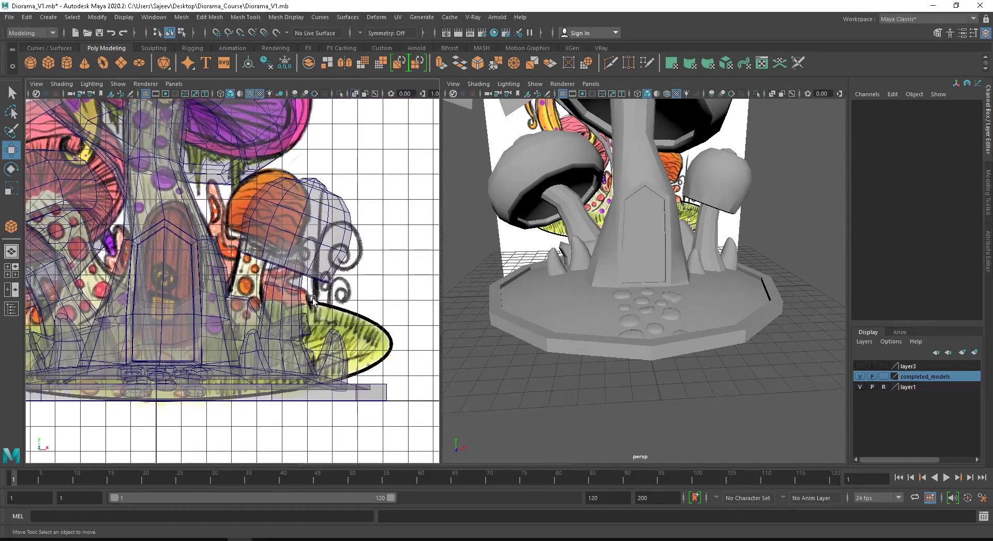
Examine the curled vines beside the orange mushroom in the front reference and compare them with the modelled scene.
{"action": "scroll", "coordinate": [241, 203], "scroll_direction": "up", "scroll_amount": 3}
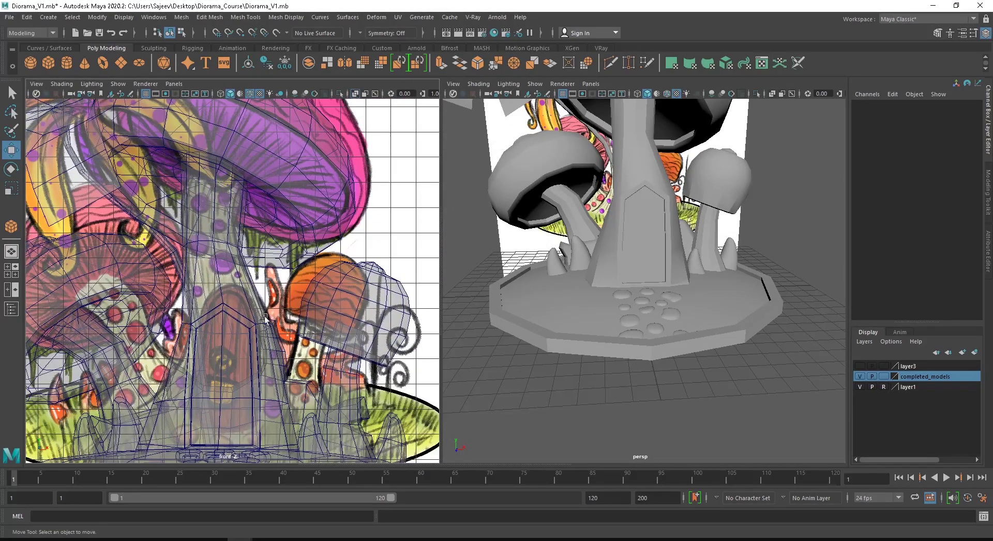
{"action": "scroll", "coordinate": [334, 367], "scroll_direction": "up", "scroll_amount": 1}
{"action": "middle_click_drag", "start_coordinate": [335, 368], "coordinate": [274, 367], "text": "alt"}
{"action": "scroll", "coordinate": [331, 364], "scroll_direction": "up", "scroll_amount": 1}
{"action": "middle_click_drag", "start_coordinate": [391, 391], "coordinate": [260, 305], "text": "alt"}
{"action": "scroll", "coordinate": [309, 325], "scroll_direction": "up", "scroll_amount": 3}
{"action": "scroll", "coordinate": [258, 289], "scroll_direction": "up", "scroll_amount": 1}
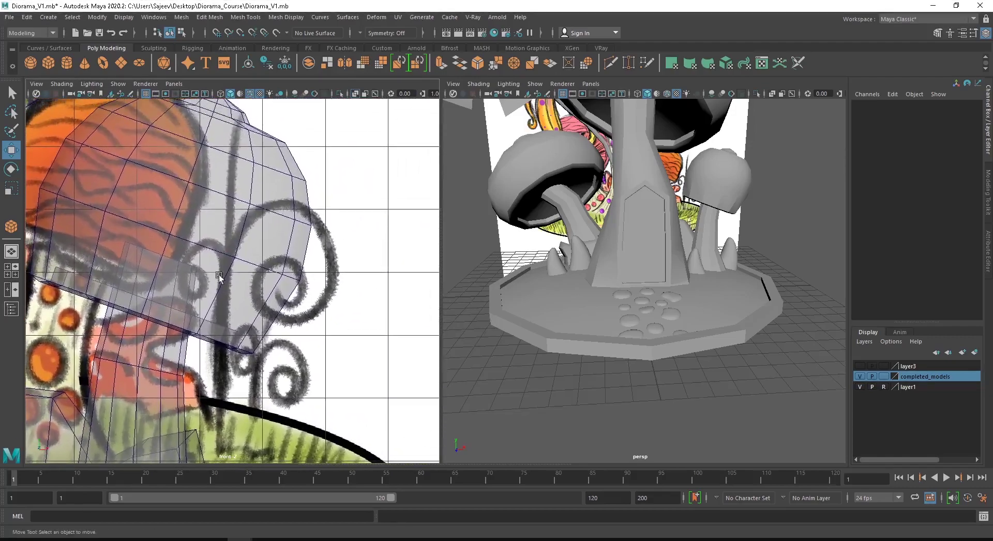
{"action": "scroll", "coordinate": [629, 240], "scroll_direction": "down", "scroll_amount": 2}
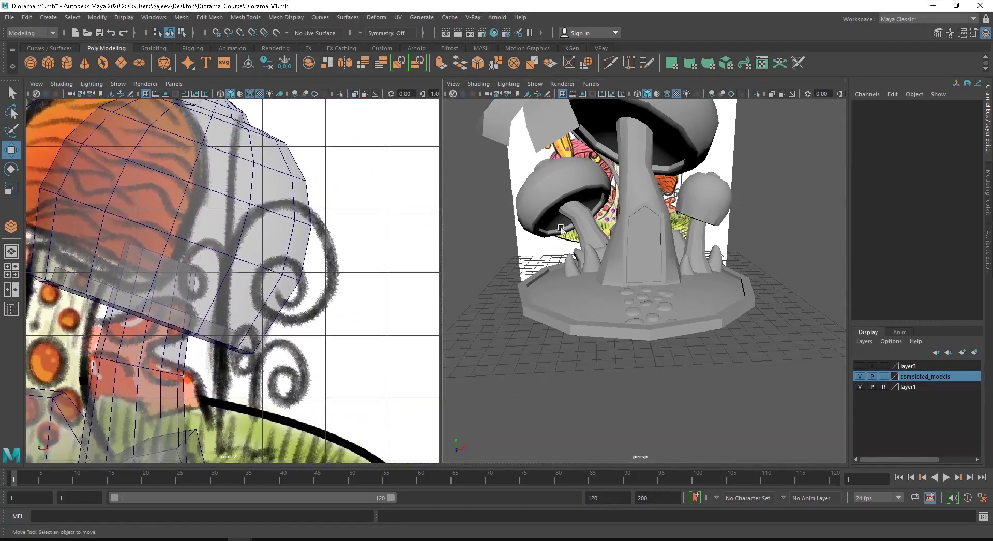
{"action": "middle_click_drag", "start_coordinate": [648, 203], "coordinate": [666, 306], "text": "alt"}
{"action": "scroll", "coordinate": [666, 306], "scroll_direction": "down", "scroll_amount": 1}
{"action": "scroll", "coordinate": [290, 289], "scroll_direction": "down", "scroll_amount": 2}
{"action": "middle_click_drag", "start_coordinate": [269, 289], "coordinate": [288, 276], "text": "alt"}
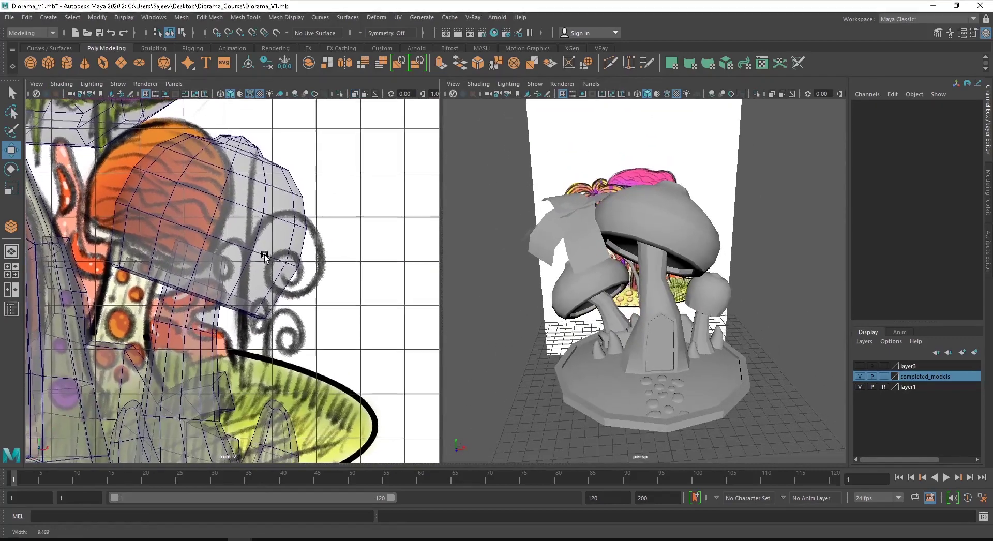
Create a thin upright cube about 0.175 wide, 0.174 thick and 5.26 tall along the vine stem in the front view.
{"action": "left_click", "coordinate": [46, 63]}
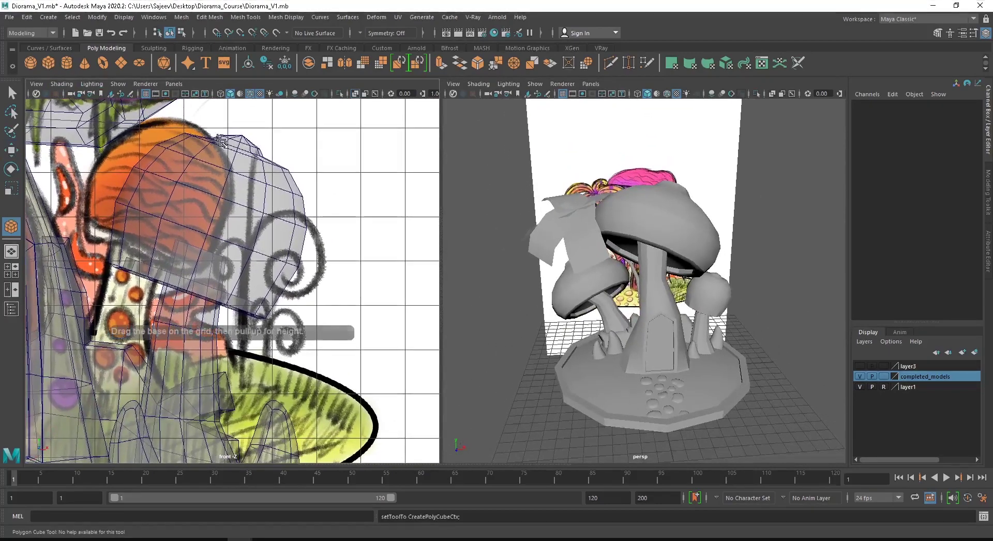
{"action": "left_click_drag", "start_coordinate": [249, 150], "coordinate": [258, 385]}
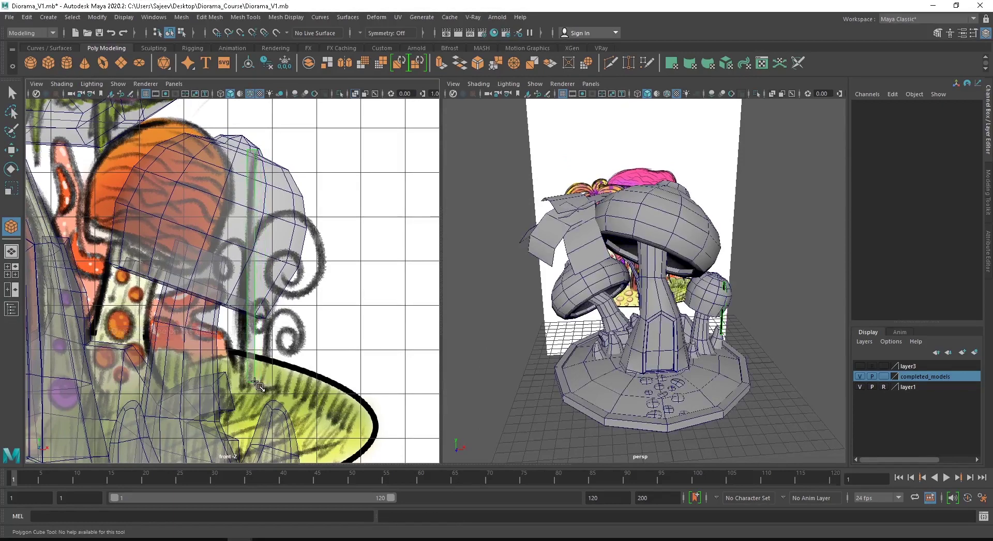
{"action": "left_click_drag", "start_coordinate": [627, 312], "coordinate": [606, 269], "text": "alt"}
{"action": "right_click_drag", "start_coordinate": [606, 268], "coordinate": [649, 269], "text": "alt"}
{"action": "left_click_drag", "start_coordinate": [649, 269], "coordinate": [561, 259], "text": "alt"}
{"action": "middle_click_drag", "start_coordinate": [561, 259], "coordinate": [567, 171], "text": "alt"}
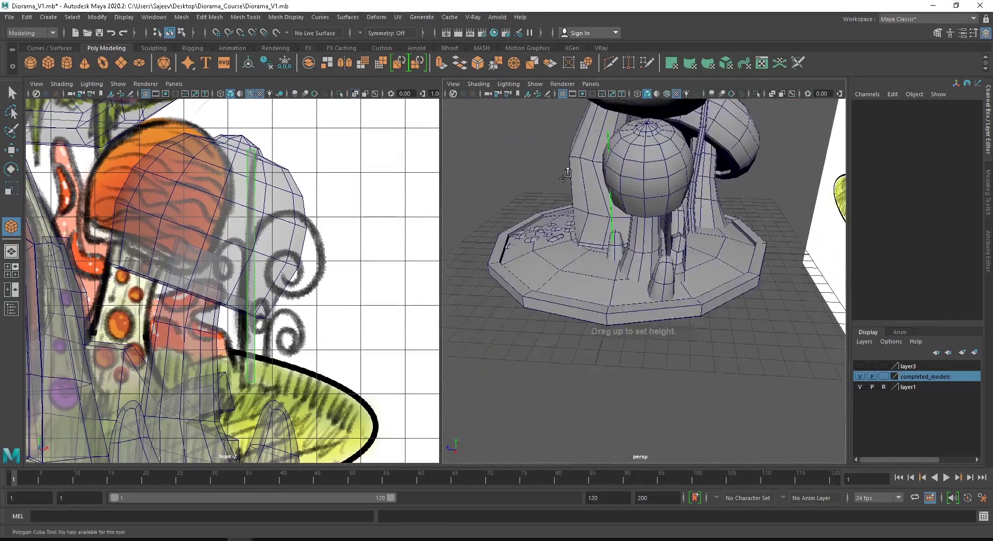
{"action": "right_click_drag", "start_coordinate": [566, 171], "coordinate": [604, 188], "text": "alt"}
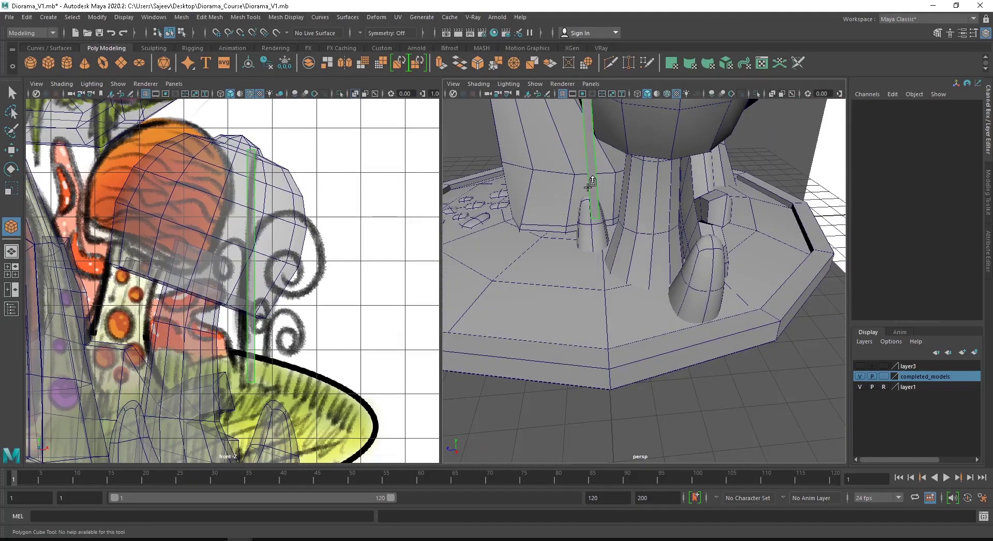
{"action": "key", "text": "w"}
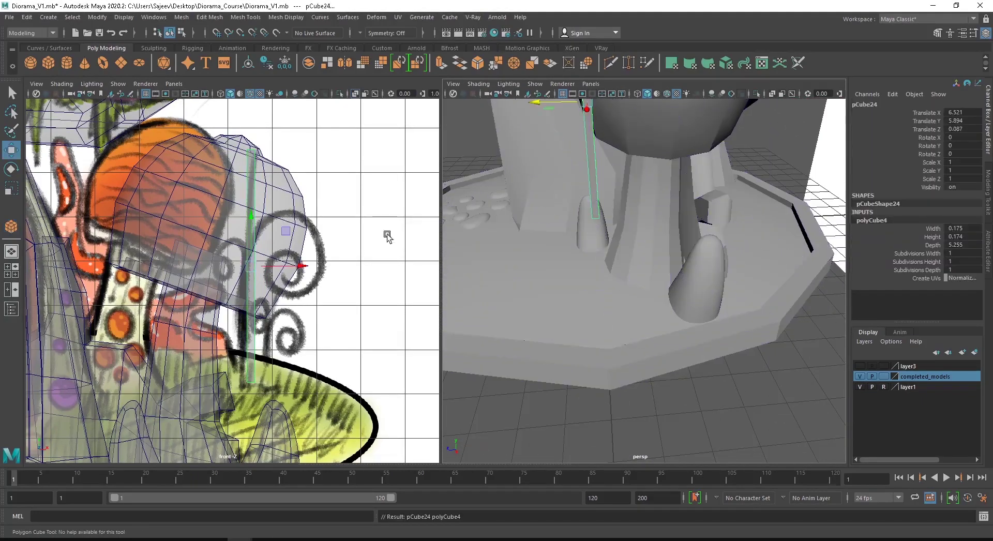
Taper the vine stem by scaling its top vertices to about 0.47 in width and depth.
{"action": "scroll", "coordinate": [290, 274], "scroll_direction": "up", "scroll_amount": 5}
{"action": "right_click_drag", "start_coordinate": [276, 268], "coordinate": [328, 237], "text": "alt"}
{"action": "middle_click_drag", "start_coordinate": [328, 237], "coordinate": [301, 372], "text": "alt"}
{"action": "right_click_drag", "start_coordinate": [367, 168], "coordinate": [311, 168]}
{"action": "left_click_drag", "start_coordinate": [169, 163], "coordinate": [285, 210]}
{"action": "key", "text": "r"}
{"action": "left_click_drag", "start_coordinate": [222, 192], "coordinate": [217, 185]}
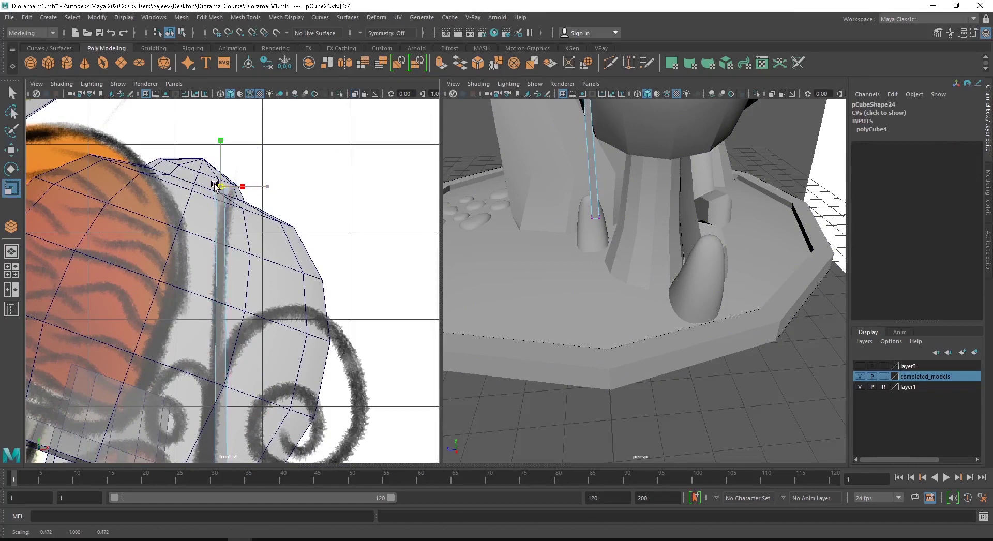
{"action": "right_click_drag", "start_coordinate": [591, 153], "coordinate": [659, 125]}
Insert edge loops across the vine stem where the reference curls branch off.
{"action": "scroll", "coordinate": [325, 294], "scroll_direction": "up", "scroll_amount": 4}
{"action": "middle_click_drag", "start_coordinate": [325, 293], "coordinate": [334, 227], "text": "alt"}
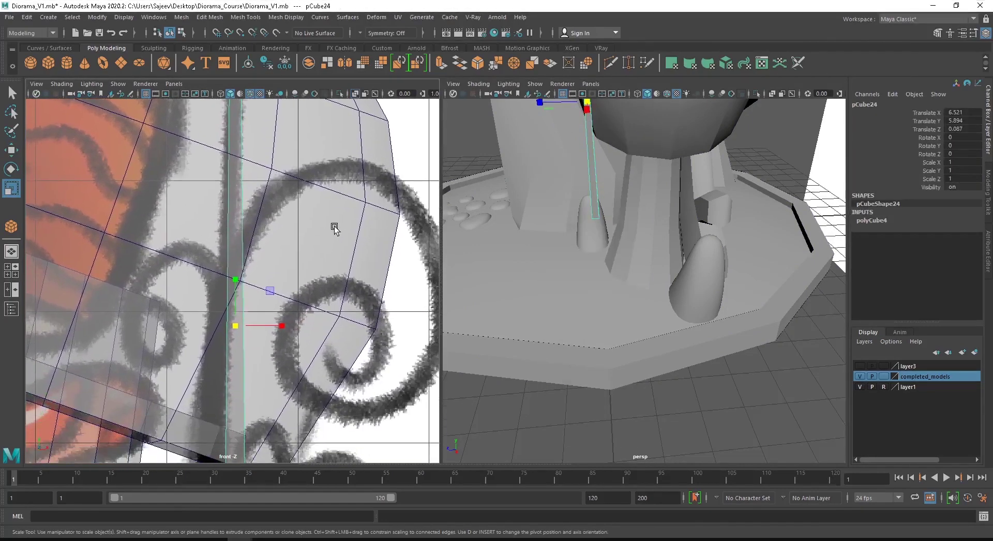
{"action": "right_click_drag", "start_coordinate": [417, 126], "coordinate": [419, 126], "text": "shift"}
{"action": "right_click_drag", "start_coordinate": [358, 137], "coordinate": [357, 138], "text": "shift"}
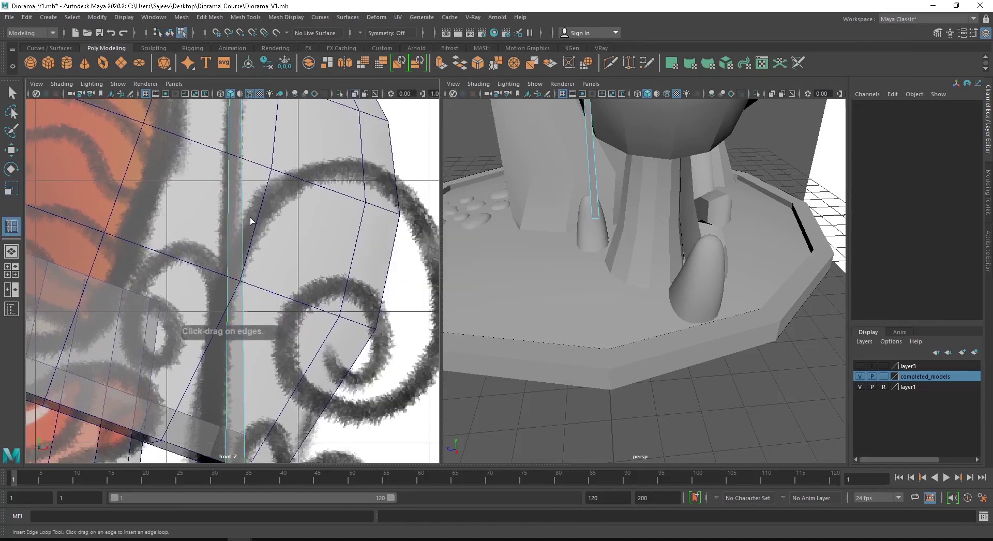
{"action": "left_click", "coordinate": [244, 221]}
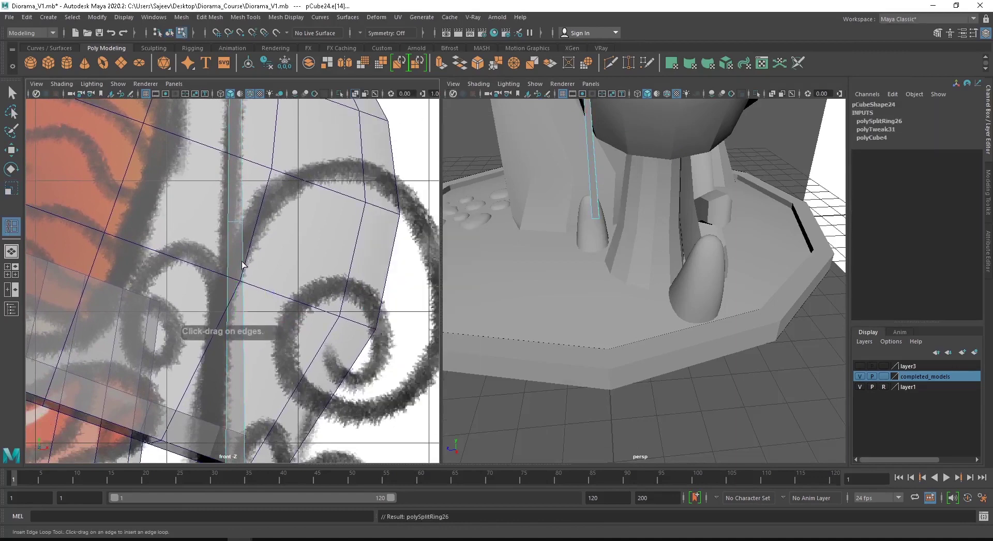
{"action": "left_click", "coordinate": [243, 252]}
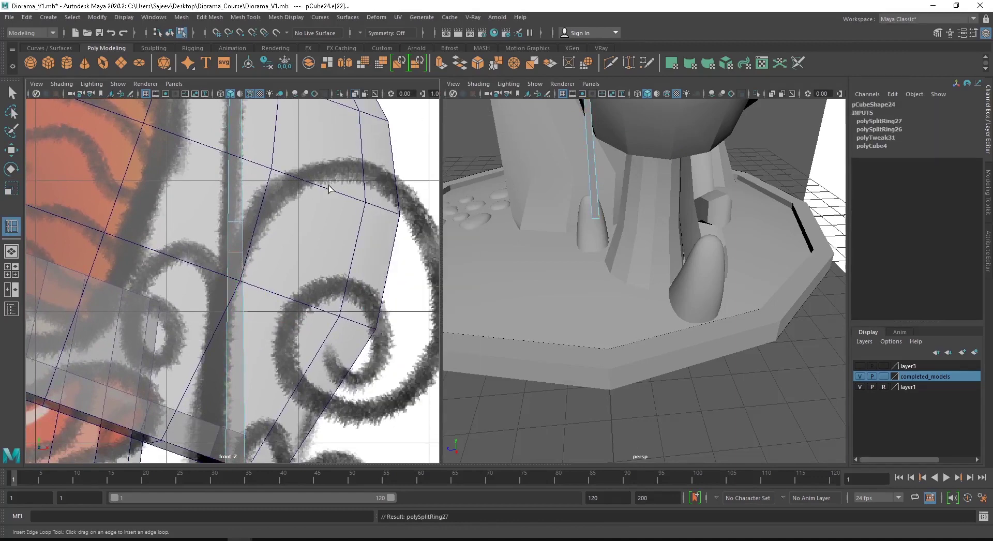
{"action": "left_click", "coordinate": [227, 311]}
{"action": "key", "text": "w"}
Extrude the stem's side face at the large curl and move it along the drawn curve to about X 7.04, Y 7.02.
{"action": "left_click_drag", "start_coordinate": [569, 326], "coordinate": [680, 251], "text": "alt"}
{"action": "right_click_drag", "start_coordinate": [681, 251], "coordinate": [698, 220]}
{"action": "left_click_drag", "start_coordinate": [698, 219], "coordinate": [394, 290], "text": "alt"}
{"action": "right_click_drag", "start_coordinate": [541, 138], "coordinate": [547, 189]}
{"action": "left_click", "coordinate": [550, 229]}
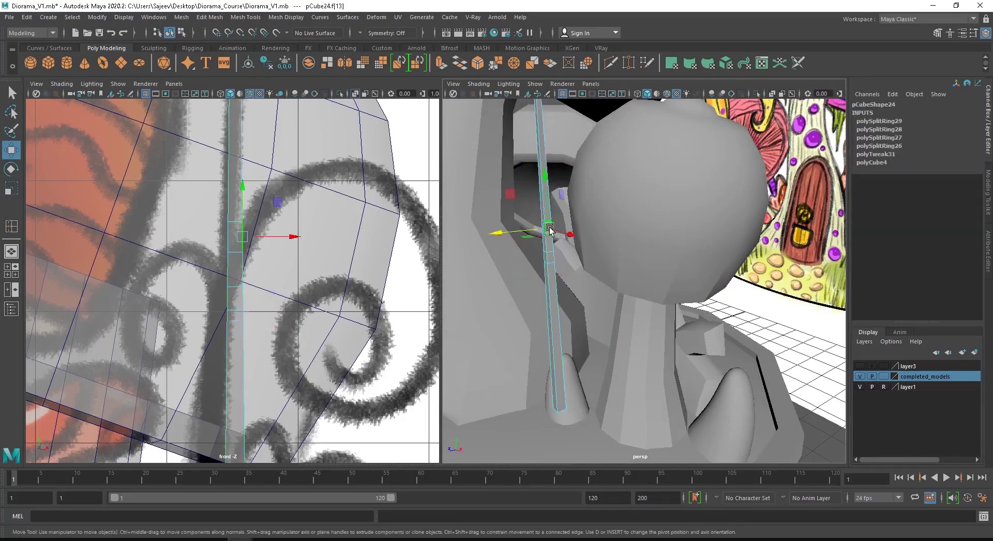
{"action": "scroll", "coordinate": [284, 248], "scroll_direction": "up", "scroll_amount": 3}
{"action": "right_click_drag", "start_coordinate": [253, 187], "coordinate": [256, 220], "text": "shift"}
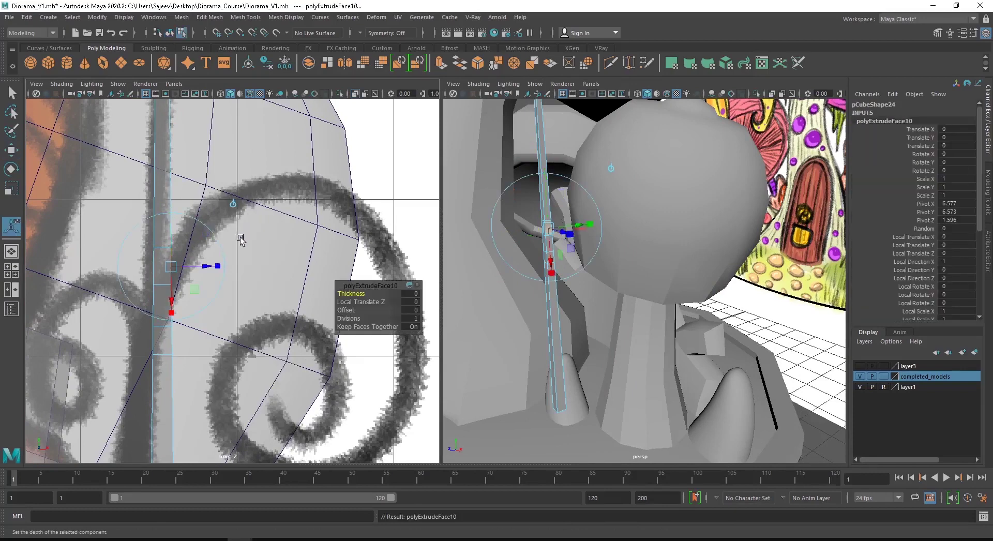
{"action": "key", "text": "w"}
{"action": "left_click_drag", "start_coordinate": [171, 269], "coordinate": [238, 195]}
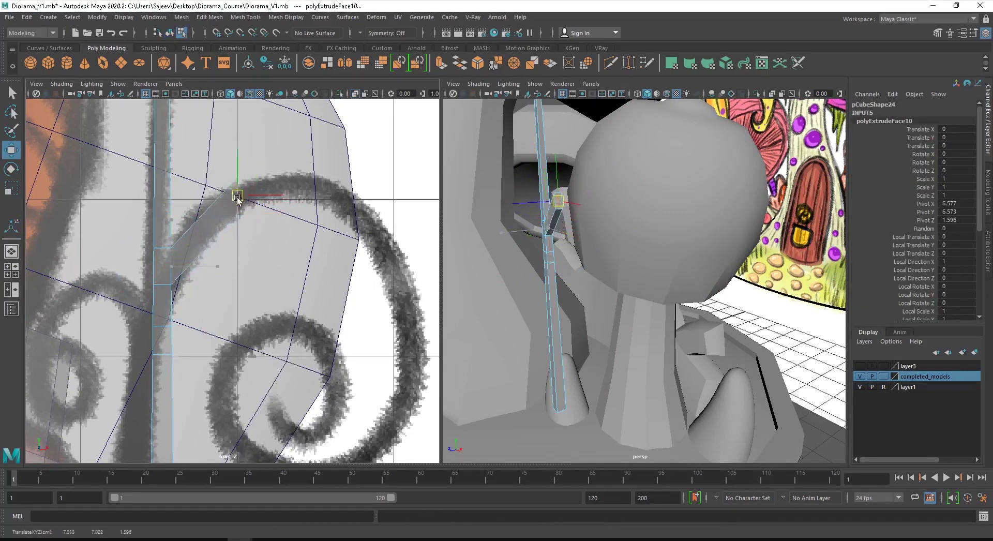
Rotate the large curl's end face, extrude the next segment to the top of the drawn curve, and turn its end face downward.
{"action": "key", "text": "e"}
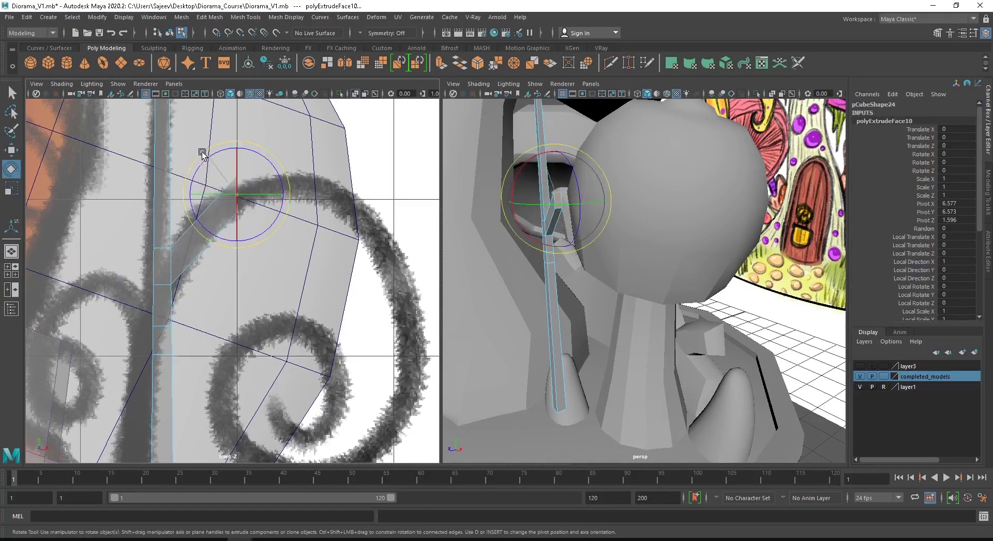
{"action": "key", "text": "r"}
{"action": "left_click_drag", "start_coordinate": [238, 196], "coordinate": [333, 189]}
{"action": "key", "text": "w"}
{"action": "key", "text": "ctrl+e"}
{"action": "key", "text": "w"}
{"action": "key", "text": "e"}
{"action": "left_click_drag", "start_coordinate": [358, 159], "coordinate": [361, 223]}
Extrude two more segments down the outer side of the large curl, rotating each end face to follow the drawing.
{"action": "key", "text": "w"}
{"action": "key", "text": "ctrl+e"}
{"action": "left_click_drag", "start_coordinate": [334, 187], "coordinate": [387, 251]}
{"action": "key", "text": "e"}
{"action": "key", "text": "w"}
{"action": "left_click_drag", "start_coordinate": [402, 215], "coordinate": [411, 355]}
{"action": "key", "text": "ctrl+e"}
{"action": "key", "text": "e"}
{"action": "left_click_drag", "start_coordinate": [424, 306], "coordinate": [437, 311]}
Extrude two segments around the bottom of the large curl and rotate their end faces to match the drawn stroke.
{"action": "middle_click_drag", "start_coordinate": [383, 385], "coordinate": [364, 262], "text": "alt"}
{"action": "key", "text": "w"}
{"action": "left_click_drag", "start_coordinate": [390, 227], "coordinate": [355, 324], "text": "shift"}
{"action": "key", "text": "e"}
{"action": "left_click_drag", "start_coordinate": [375, 280], "coordinate": [401, 312]}
{"action": "key", "text": "w"}
{"action": "key", "text": "ctrl+e"}
{"action": "left_click_drag", "start_coordinate": [355, 322], "coordinate": [265, 350]}
{"action": "key", "text": "w"}
{"action": "key", "text": "e"}
{"action": "left_click_drag", "start_coordinate": [283, 305], "coordinate": [202, 301]}
Extrude three segments up and over the inner spiral of the large curl, reaching about X 7.27, Y 6.20.
{"action": "key", "text": "ctrl+e"}
{"action": "key", "text": "w"}
{"action": "key", "text": "e"}
{"action": "key", "text": "ctrl+e"}
{"action": "key", "text": "w"}
{"action": "left_click_drag", "start_coordinate": [219, 257], "coordinate": [208, 237]}
{"action": "key", "text": "e"}
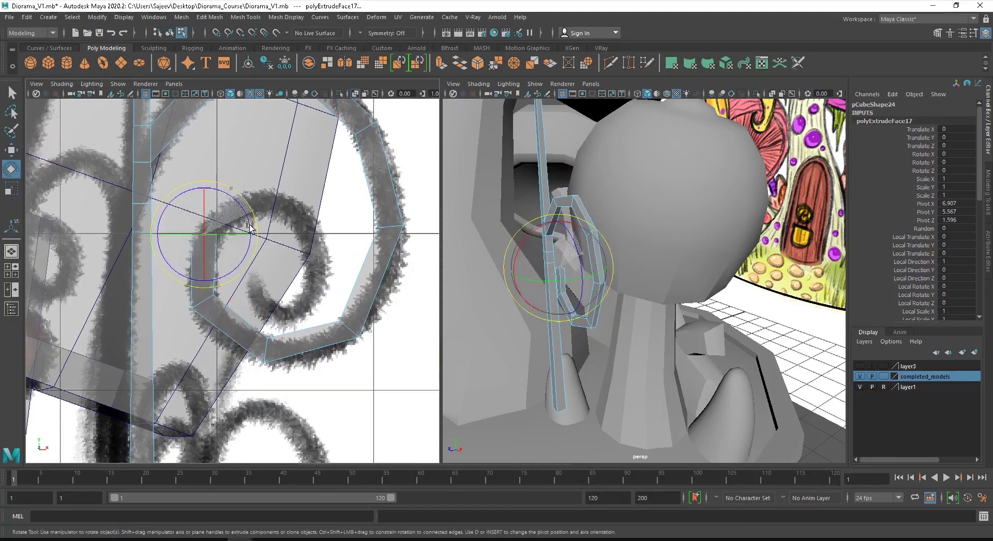
{"action": "key", "text": "w"}
{"action": "left_click", "coordinate": [208, 233]}
{"action": "key", "text": "ctrl+e"}
{"action": "left_click_drag", "start_coordinate": [208, 233], "coordinate": [224, 228]}
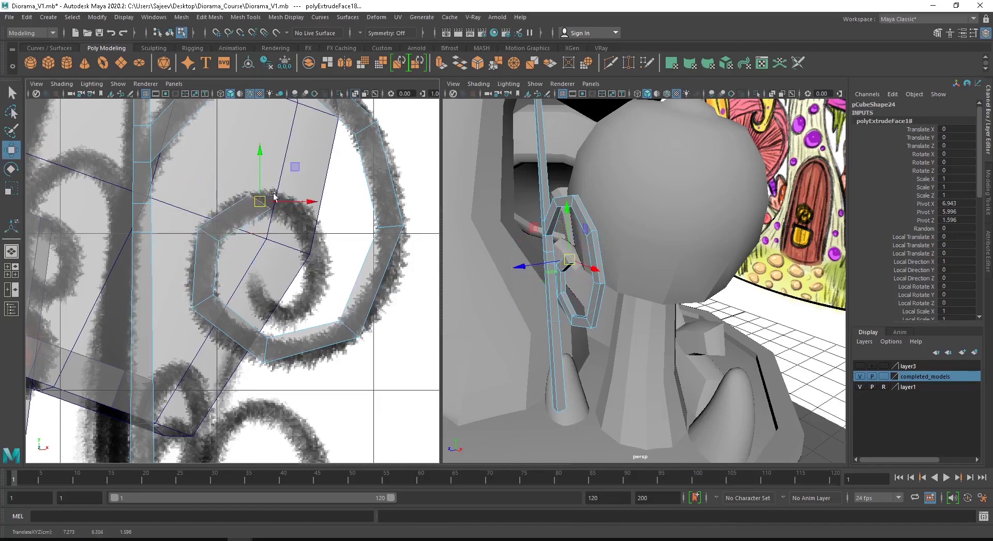
{"action": "key", "text": "e"}
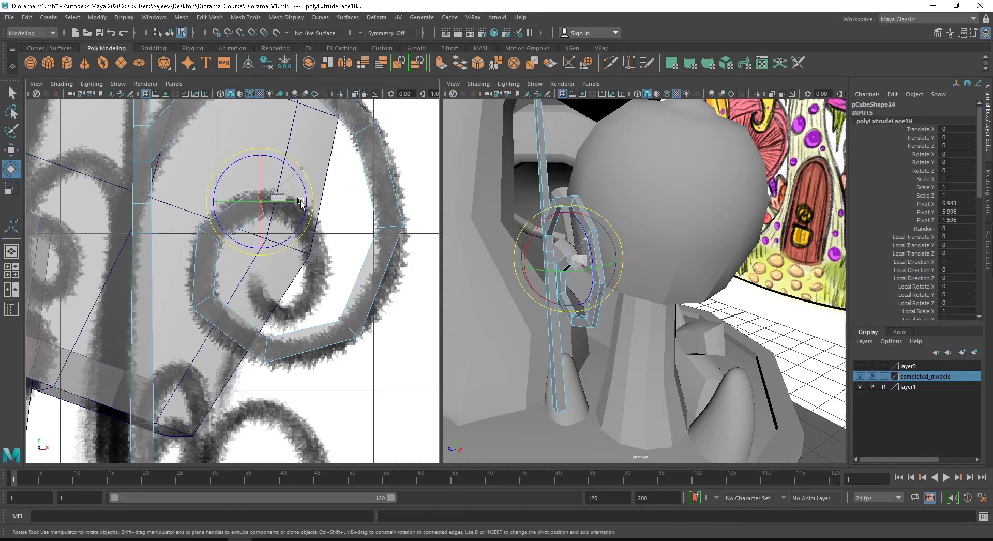
Extrude two segments down the right side of the inner spiral, ending at about X 7.60, Y 5.69.
{"action": "key", "text": "w"}
{"action": "key", "text": "ctrl+e"}
{"action": "left_click_drag", "start_coordinate": [261, 201], "coordinate": [311, 242]}
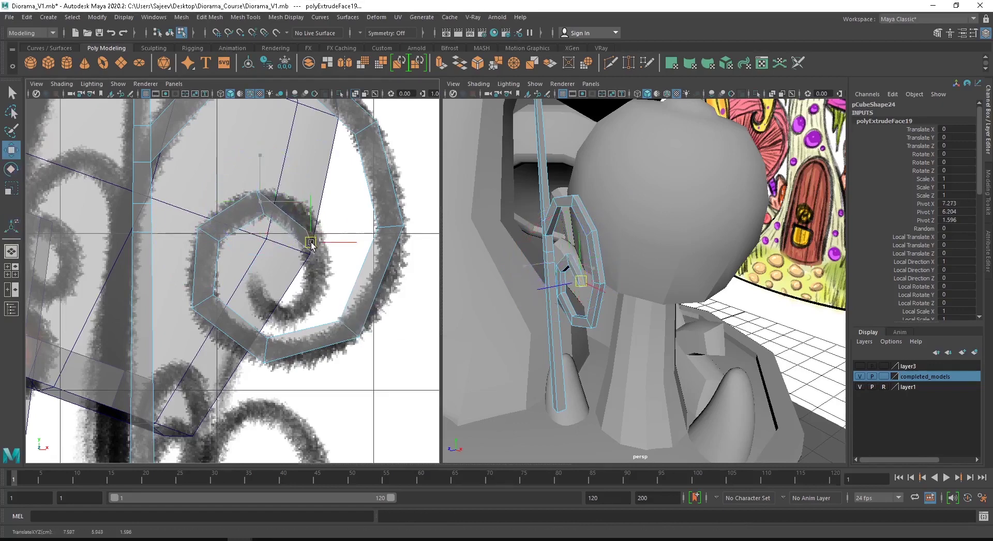
{"action": "key", "text": "e"}
{"action": "left_click_drag", "start_coordinate": [341, 209], "coordinate": [317, 258]}
{"action": "key", "text": "w"}
{"action": "key", "text": "ctrl+e"}
{"action": "key", "text": "w"}
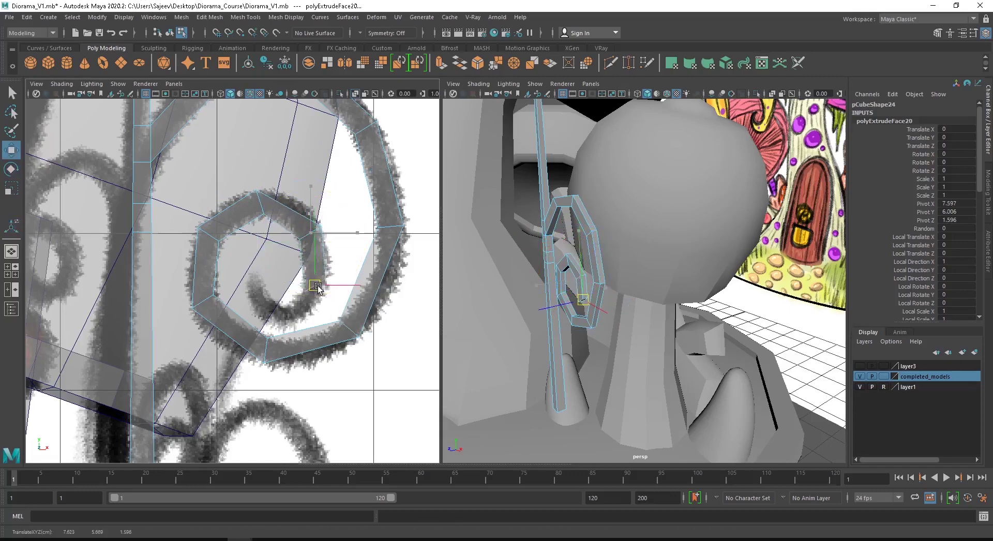
{"action": "key", "text": "e"}
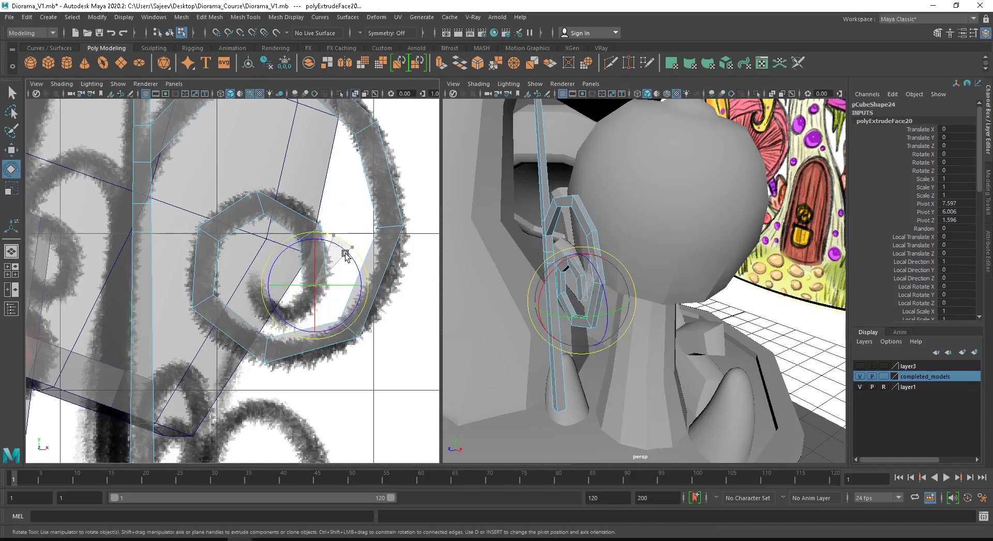
Extrude the last two segments to the large curl's inner tip and scale the end face to about 0.2.
{"action": "key", "text": "ctrl+e"}
{"action": "key", "text": "w"}
{"action": "left_click_drag", "start_coordinate": [315, 286], "coordinate": [285, 318]}
{"action": "key", "text": "e"}
{"action": "left_click_drag", "start_coordinate": [323, 277], "coordinate": [236, 296]}
{"action": "key", "text": "ctrl+e"}
{"action": "key", "text": "w"}
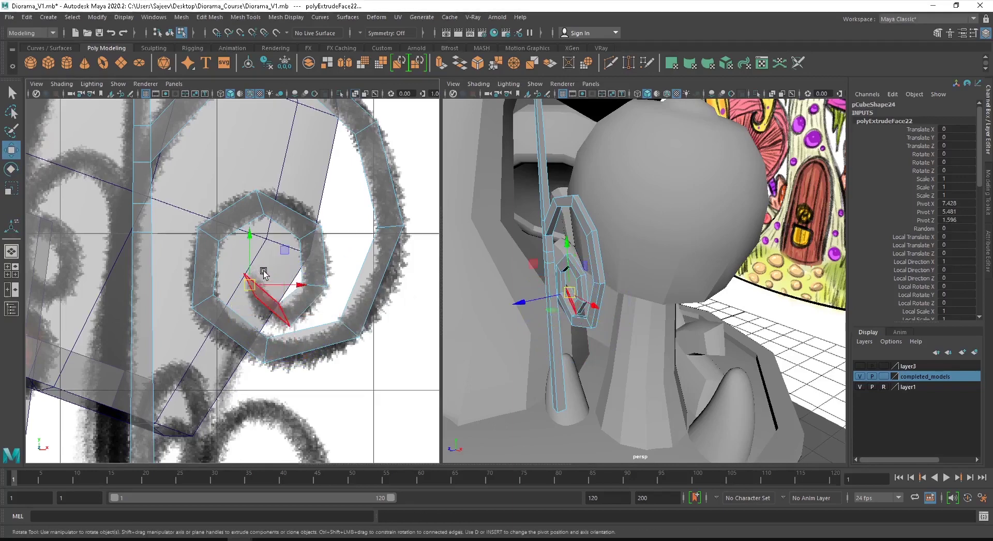
{"action": "key", "text": "e"}
{"action": "left_click_drag", "start_coordinate": [295, 273], "coordinate": [246, 289]}
{"action": "key", "text": "r"}
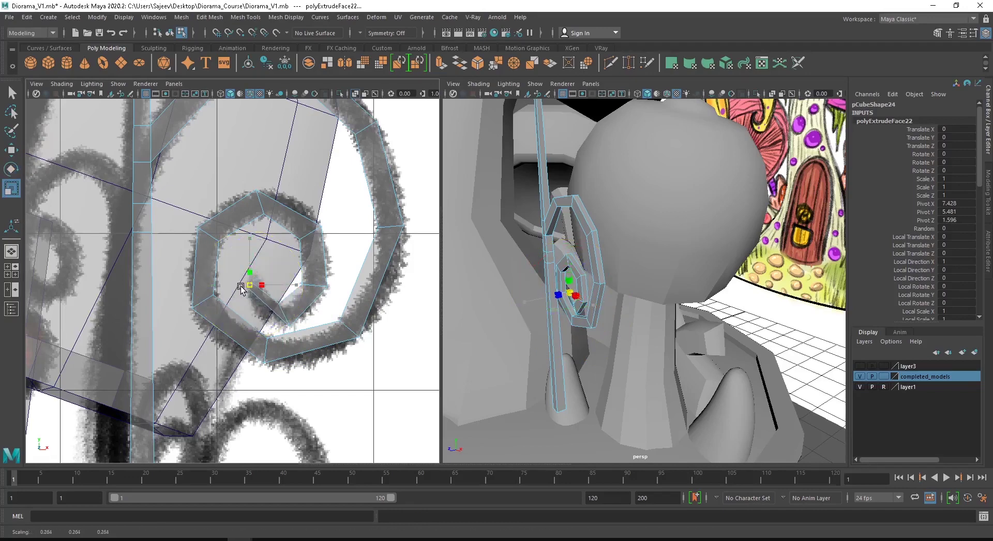
Reshape the bend just before the large curl's tip by scaling and rotating its vertices.
{"action": "right_click_drag", "start_coordinate": [318, 235], "coordinate": [273, 299]}
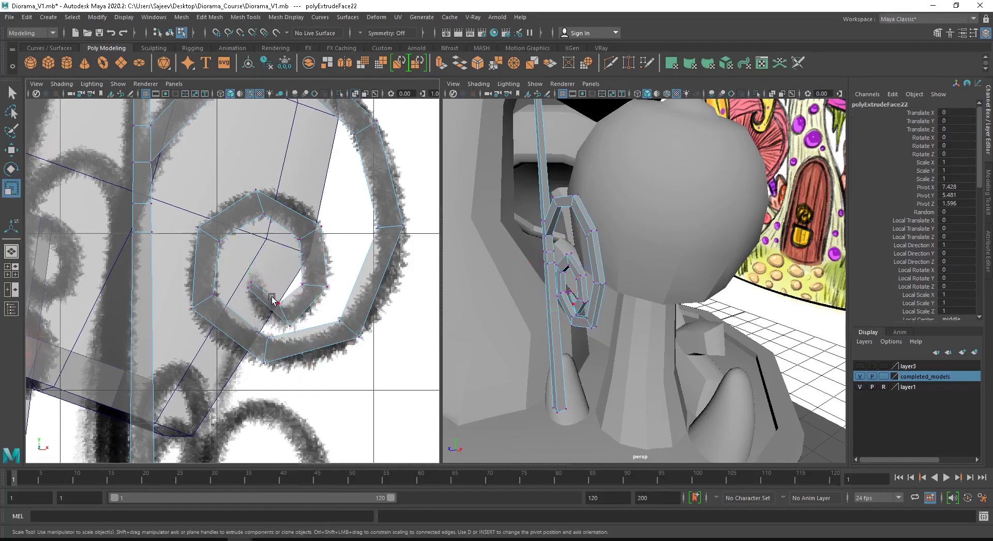
{"action": "left_click_drag", "start_coordinate": [294, 317], "coordinate": [300, 333]}
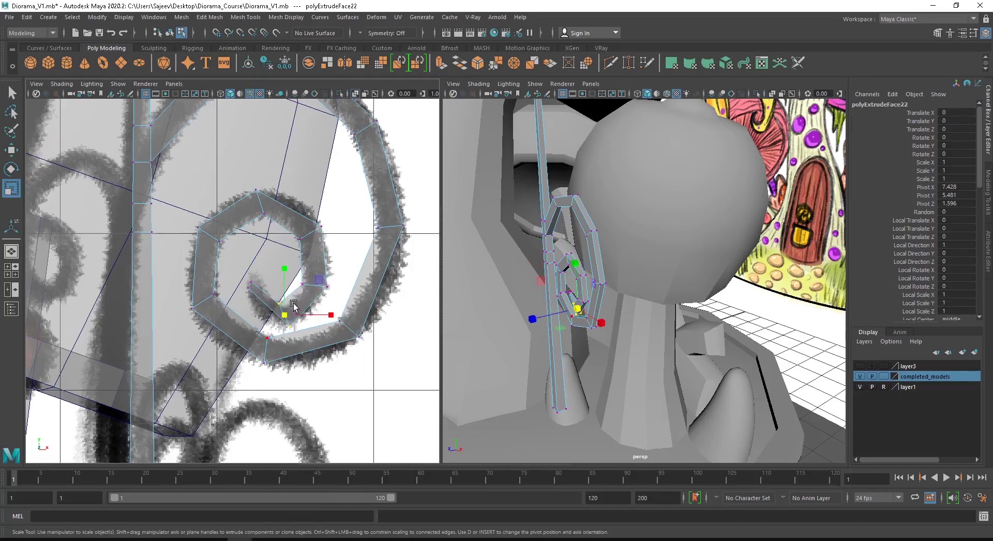
{"action": "key", "text": "e"}
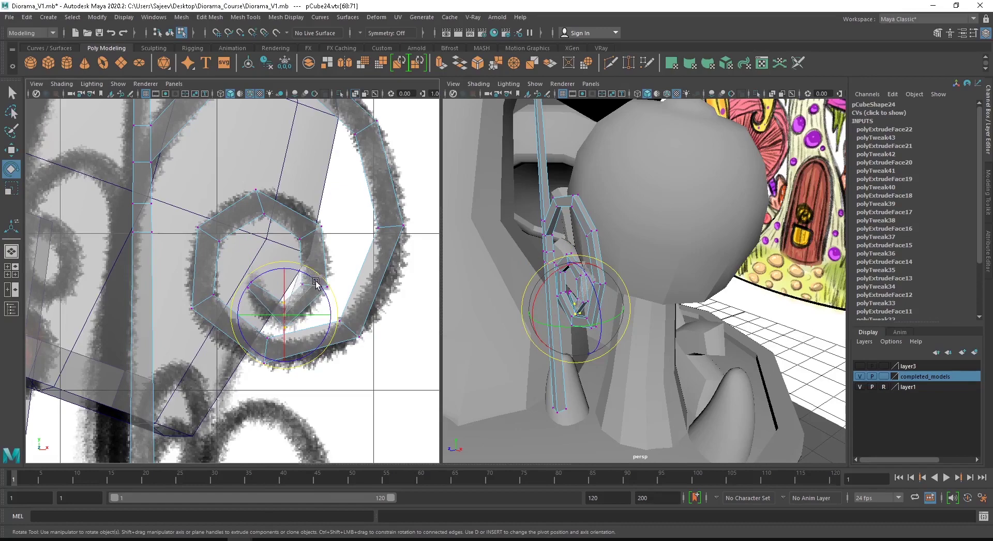
{"action": "right_click_drag", "start_coordinate": [380, 182], "coordinate": [416, 162]}
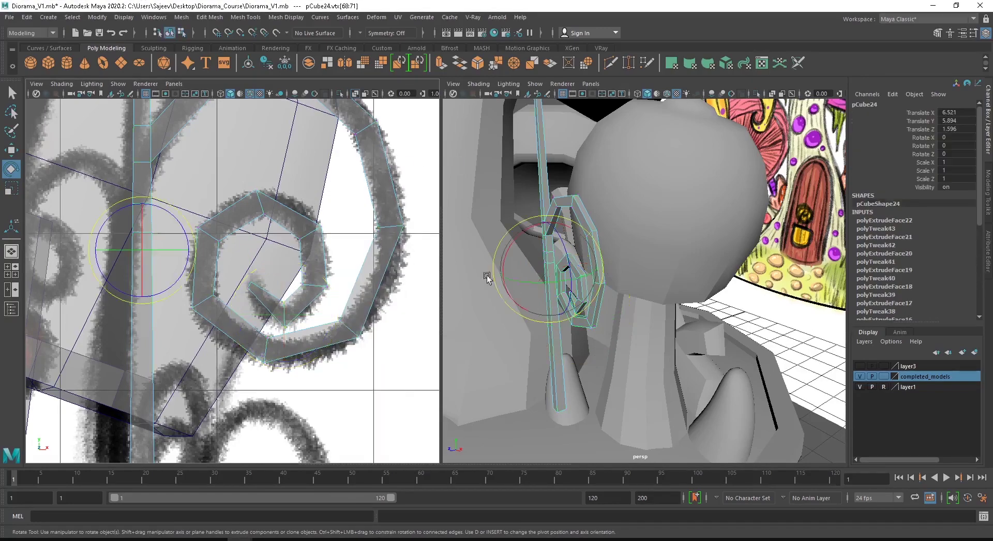
Preview the vine smoothed and inspect its stem and large curl from several angles.
{"action": "left_click_drag", "start_coordinate": [561, 244], "coordinate": [656, 267], "text": "alt"}
{"action": "middle_click_drag", "start_coordinate": [518, 267], "coordinate": [424, 233], "text": "alt"}
{"action": "left_click_drag", "start_coordinate": [604, 265], "coordinate": [582, 222], "text": "alt"}
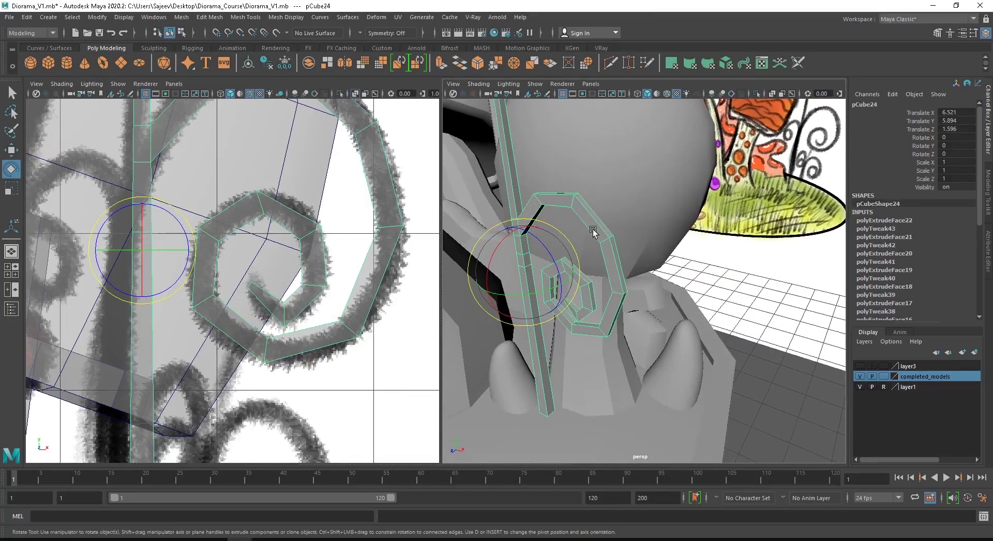
{"action": "key", "text": "3"}
{"action": "left_click", "coordinate": [772, 276]}
{"action": "left_click_drag", "start_coordinate": [731, 284], "coordinate": [662, 206], "text": "alt"}
{"action": "left_click", "coordinate": [646, 180]}
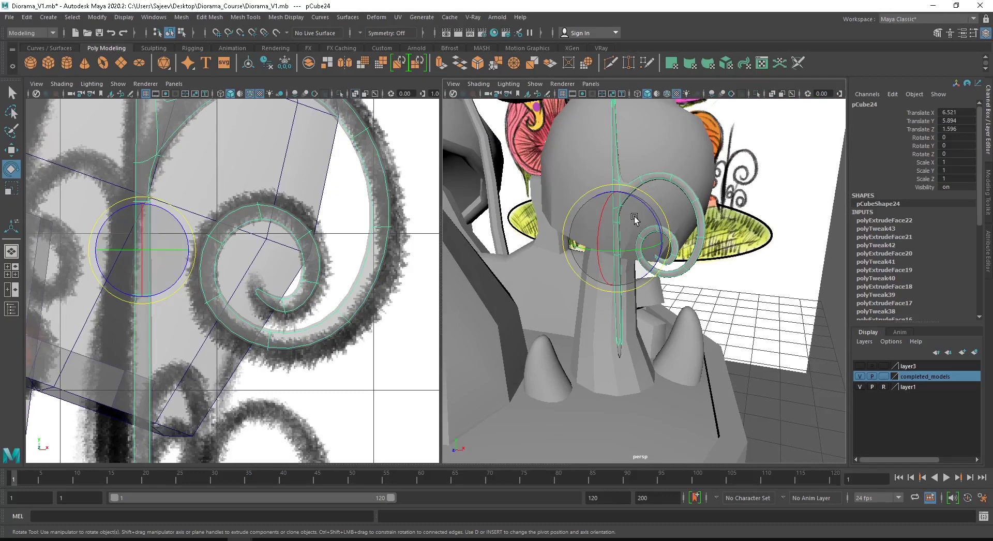
{"action": "key", "text": "1"}
Delete the bottom face of the vine stem and check the open base in smooth preview.
{"action": "right_click", "coordinate": [651, 181]}
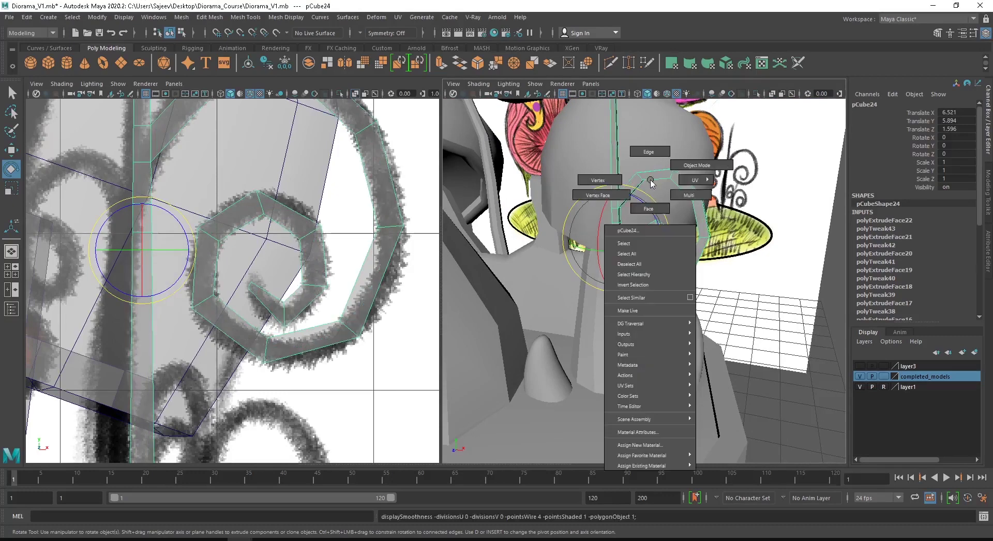
{"action": "right_click_drag", "start_coordinate": [650, 201], "coordinate": [649, 208]}
{"action": "left_click_drag", "start_coordinate": [594, 340], "coordinate": [673, 389]}
{"action": "left_click_drag", "start_coordinate": [545, 250], "coordinate": [602, 276], "text": "ctrl"}
{"action": "left_click", "coordinate": [678, 290]}
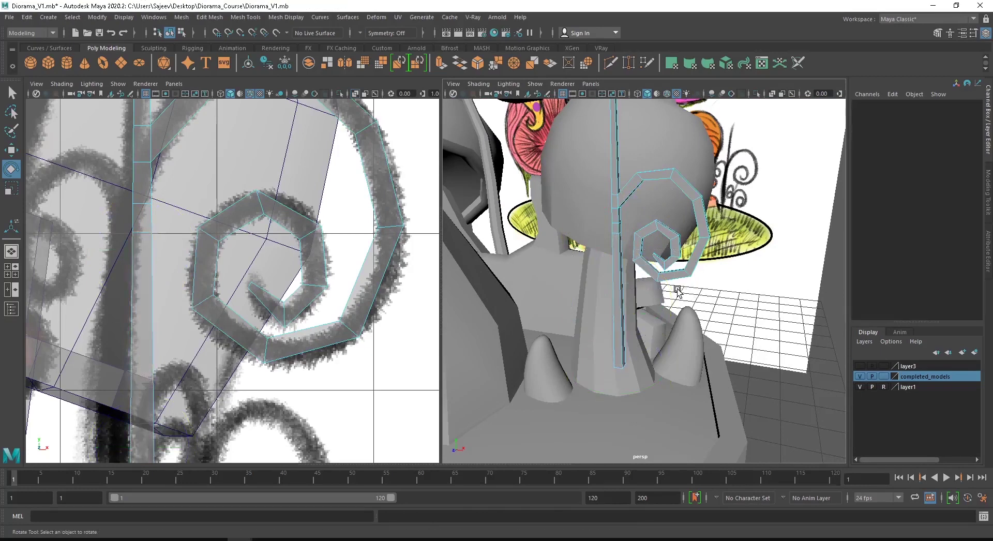
{"action": "right_click_drag", "start_coordinate": [662, 187], "coordinate": [718, 144]}
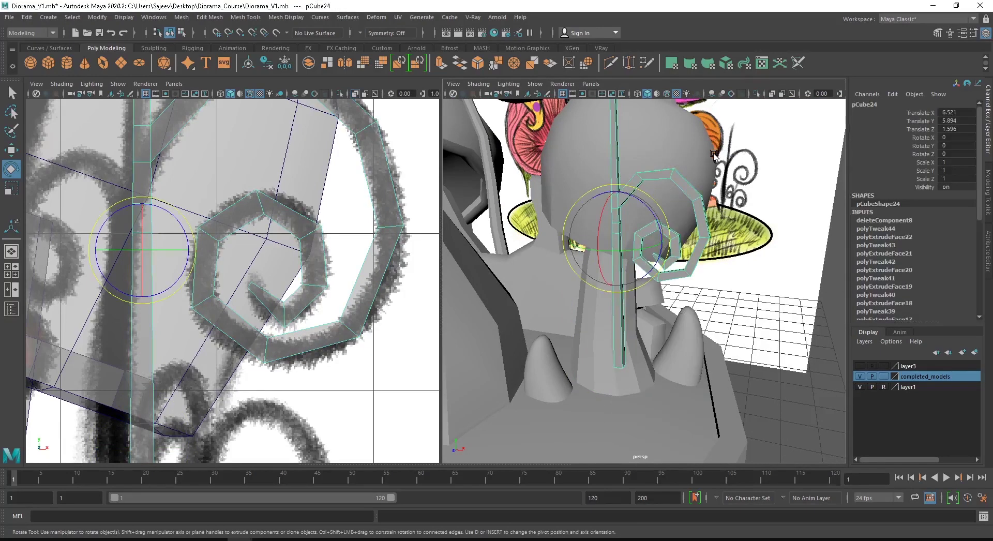
{"action": "key", "text": "3"}
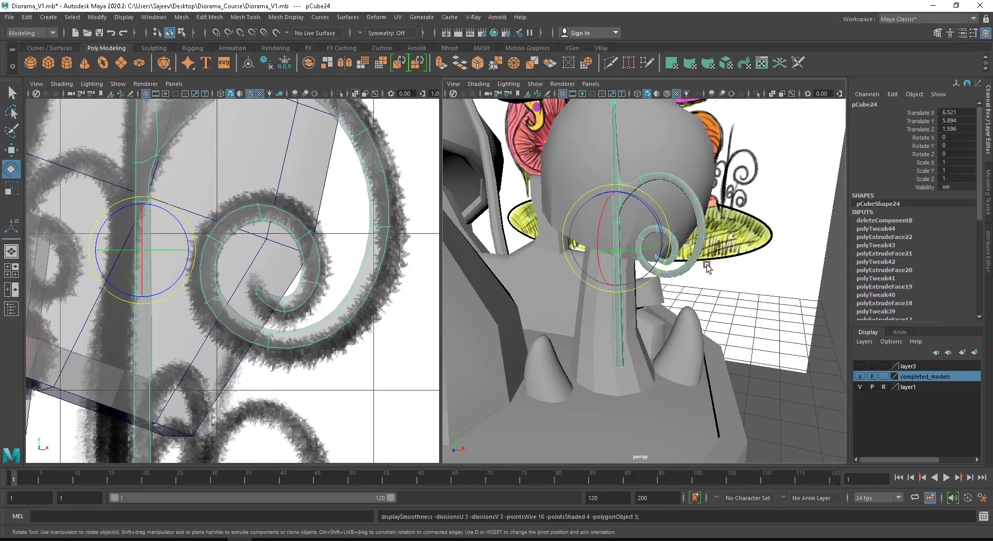
{"action": "key", "text": "q"}
{"action": "key", "text": "w"}
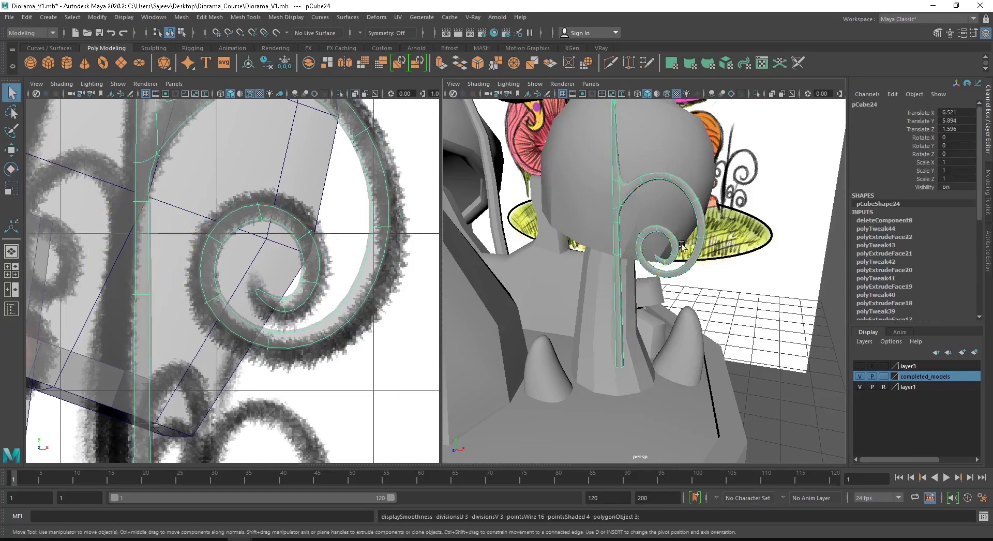
{"action": "left_click_drag", "start_coordinate": [683, 279], "coordinate": [603, 255], "text": "alt"}
{"action": "key", "text": "1"}
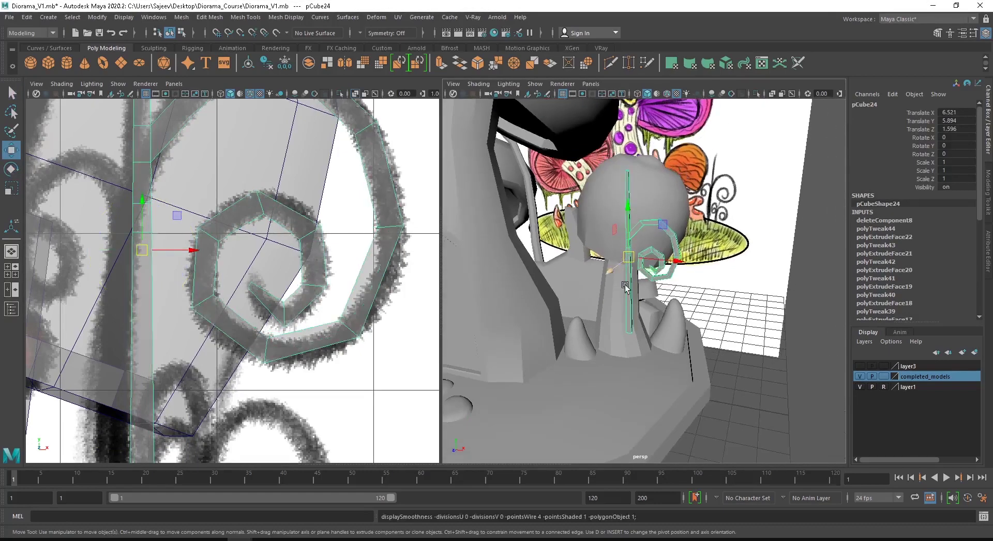
Extrude the stem's side face where the small left curl branches off and move it along the drawn curve.
{"action": "scroll", "coordinate": [292, 349], "scroll_direction": "down", "scroll_amount": 5}
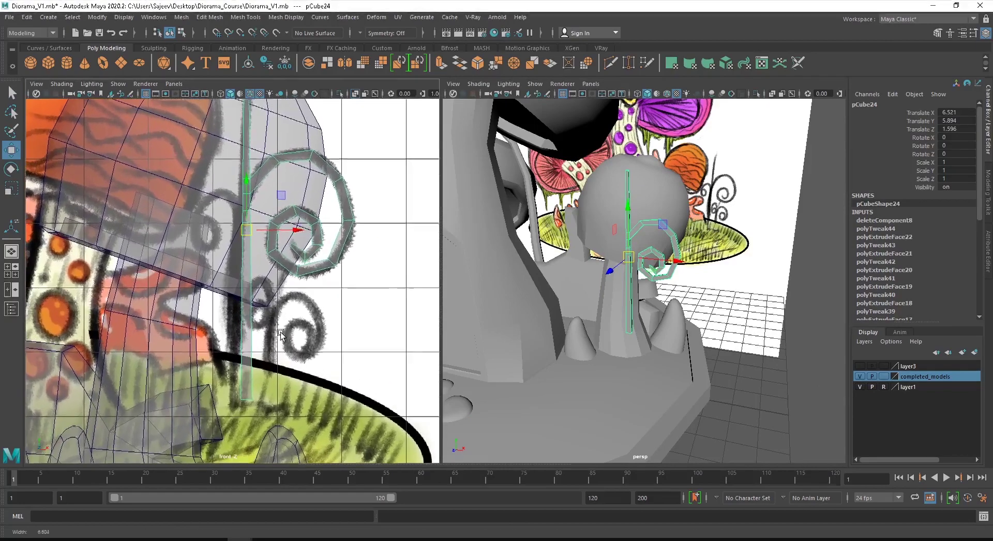
{"action": "scroll", "coordinate": [295, 336], "scroll_direction": "up", "scroll_amount": 2}
{"action": "scroll", "coordinate": [185, 219], "scroll_direction": "up", "scroll_amount": 5}
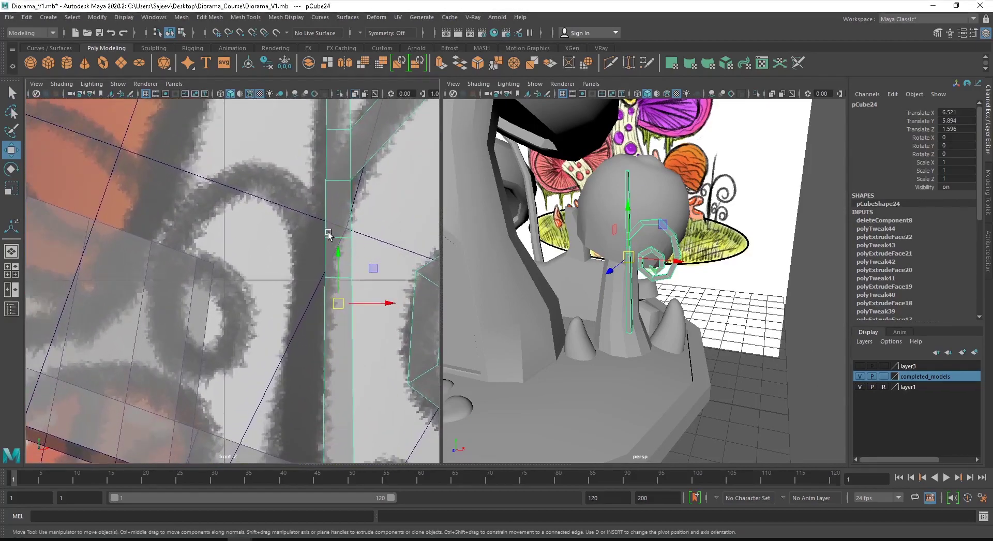
{"action": "left_click_drag", "start_coordinate": [651, 229], "coordinate": [574, 204], "text": "alt"}
{"action": "right_click", "coordinate": [571, 203]}
{"action": "right_click_drag", "start_coordinate": [571, 202], "coordinate": [569, 232]}
{"action": "left_click", "coordinate": [543, 242]}
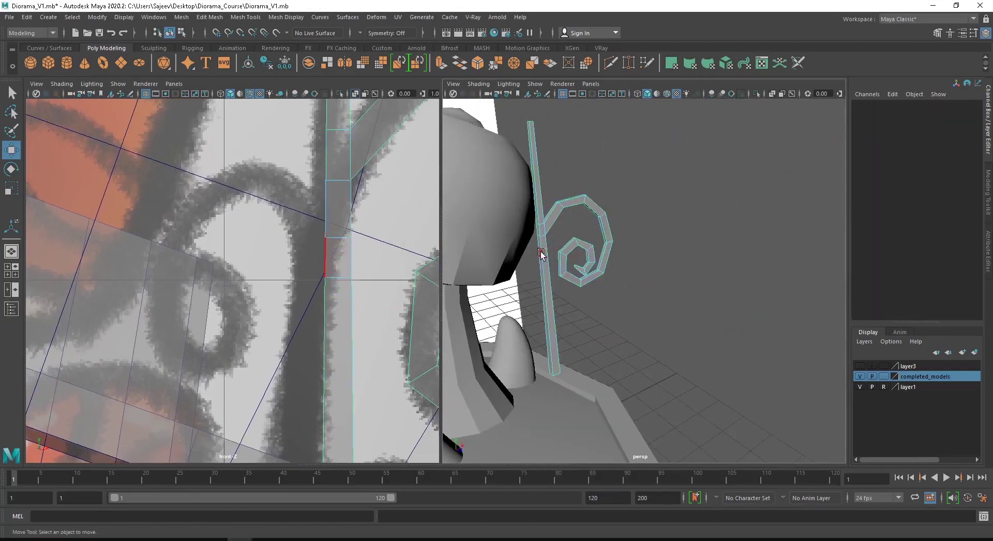
{"action": "left_click", "coordinate": [541, 254]}
{"action": "right_click_drag", "start_coordinate": [302, 205], "coordinate": [295, 224], "text": "shift"}
{"action": "left_click_drag", "start_coordinate": [325, 257], "coordinate": [213, 192]}
Extrude further segments over the top and down the outer side of the small left curl, rotating the end faces.
{"action": "key", "text": "e"}
{"action": "left_click_drag", "start_coordinate": [164, 164], "coordinate": [170, 269]}
{"action": "key", "text": "w"}
{"action": "key", "text": "g"}
{"action": "key", "text": "w"}
{"action": "key", "text": "e"}
{"action": "key", "text": "g"}
{"action": "left_click_drag", "start_coordinate": [145, 220], "coordinate": [221, 364]}
Extrude segments around the bottom of the small left curl and up its inner side, rotating the end faces.
{"action": "key", "text": "ctrl+e"}
{"action": "key", "text": "w"}
{"action": "key", "text": "e"}
{"action": "left_click_drag", "start_coordinate": [182, 332], "coordinate": [242, 311]}
{"action": "key", "text": "ctrl+e"}
{"action": "key", "text": "w"}
{"action": "key", "text": "e"}
{"action": "mouse_move", "coordinate": [213, 274]}
{"action": "left_mouse_down"}
{"action": "mouse_move", "coordinate": [187, 315]}
{"action": "mouse_move", "coordinate": [226, 265]}
{"action": "left_mouse_up"}
Extrude the final segments to the small left curl's inner tip and scale down its end face.
{"action": "key", "text": "ctrl+e"}
{"action": "key", "text": "w"}
{"action": "key", "text": "e"}
{"action": "left_click_drag", "start_coordinate": [180, 238], "coordinate": [209, 300]}
{"action": "key", "text": "ctrl+e"}
{"action": "key", "text": "w"}
{"action": "key", "text": "r"}
{"action": "left_click_drag", "start_coordinate": [226, 266], "coordinate": [185, 266]}
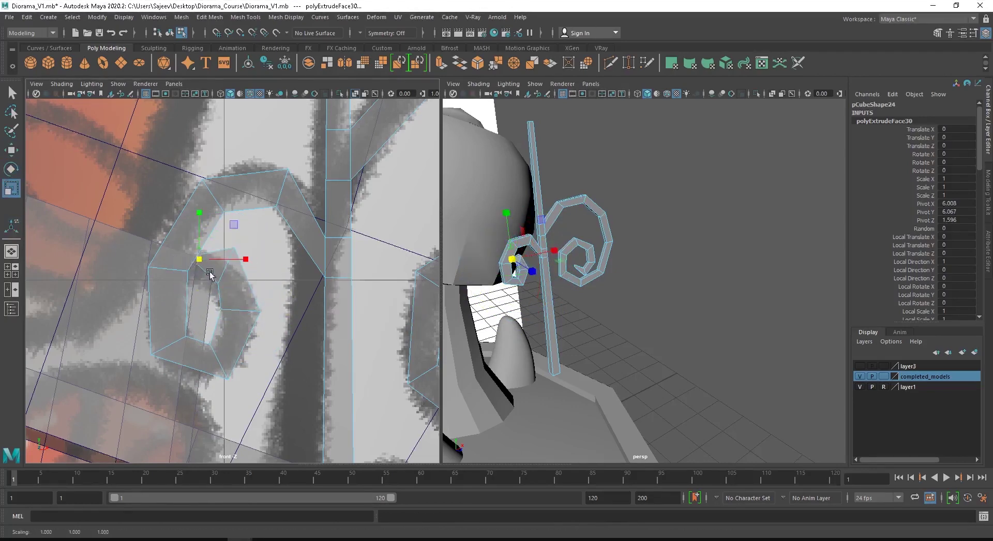
Adjust the small left curl's inner vertices to fit the drawing and scale the bottom bend's vertices to about 0.72.
{"action": "right_click_drag", "start_coordinate": [234, 265], "coordinate": [195, 263]}
{"action": "left_click_drag", "start_coordinate": [245, 235], "coordinate": [221, 270]}
{"action": "key", "text": "w"}
{"action": "left_click_drag", "start_coordinate": [268, 302], "coordinate": [214, 365]}
{"action": "key", "text": "r"}
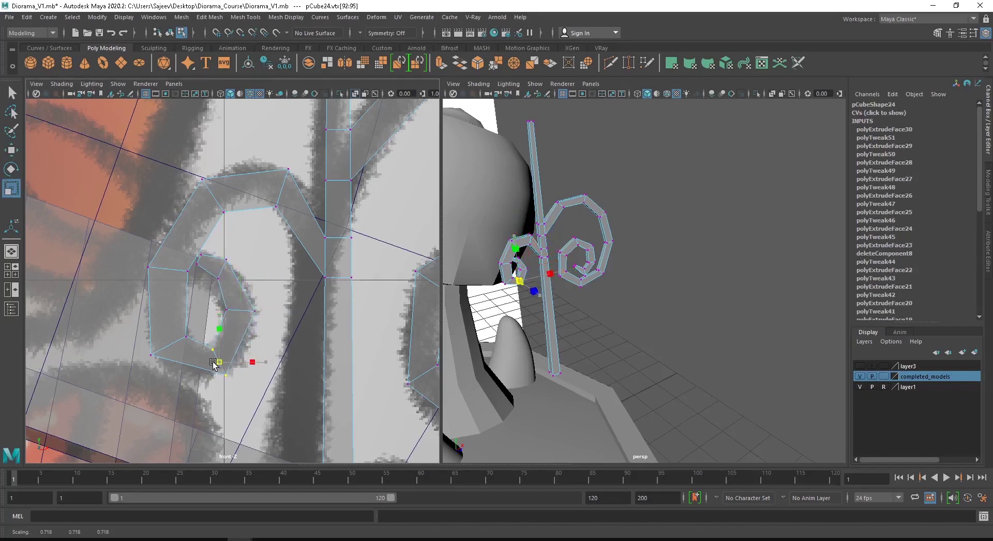
{"action": "right_click_drag", "start_coordinate": [200, 222], "coordinate": [251, 207]}
Raise the stem vertices where the small left curl branches off to follow the reference.
{"action": "right_click_drag", "start_coordinate": [334, 204], "coordinate": [292, 205]}
{"action": "left_click_drag", "start_coordinate": [376, 300], "coordinate": [376, 300]}
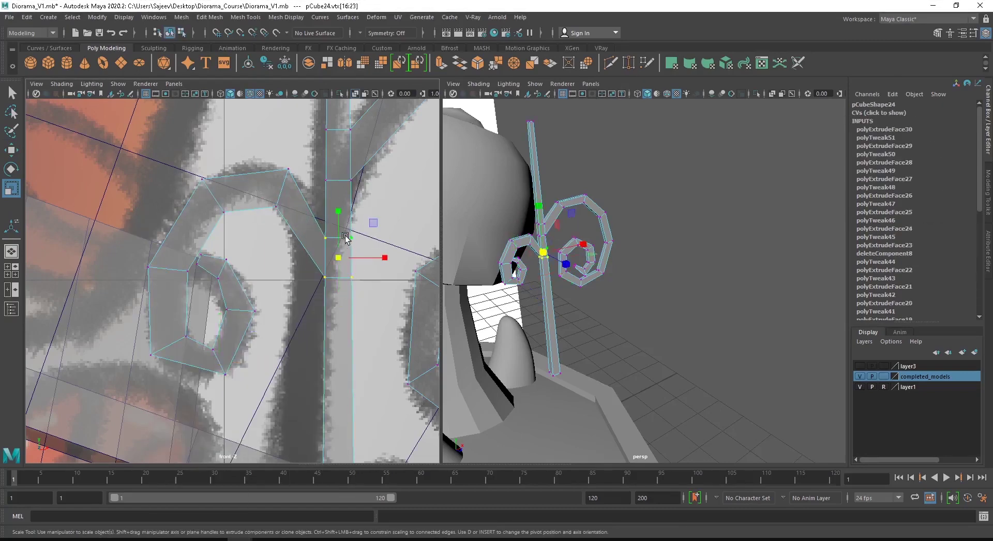
{"action": "key", "text": "w"}
{"action": "left_click_drag", "start_coordinate": [337, 206], "coordinate": [337, 194]}
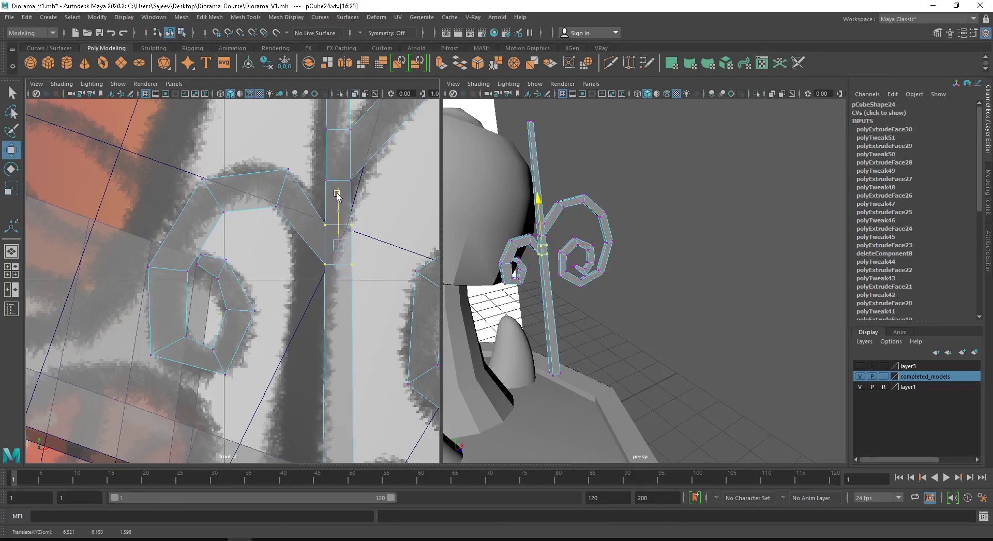
{"action": "left_click", "coordinate": [288, 170]}
{"action": "right_click_drag", "start_coordinate": [350, 154], "coordinate": [411, 124]}
Preview the vine with both curls smoothed and inspect it in the perspective view.
{"action": "key", "text": "3"}
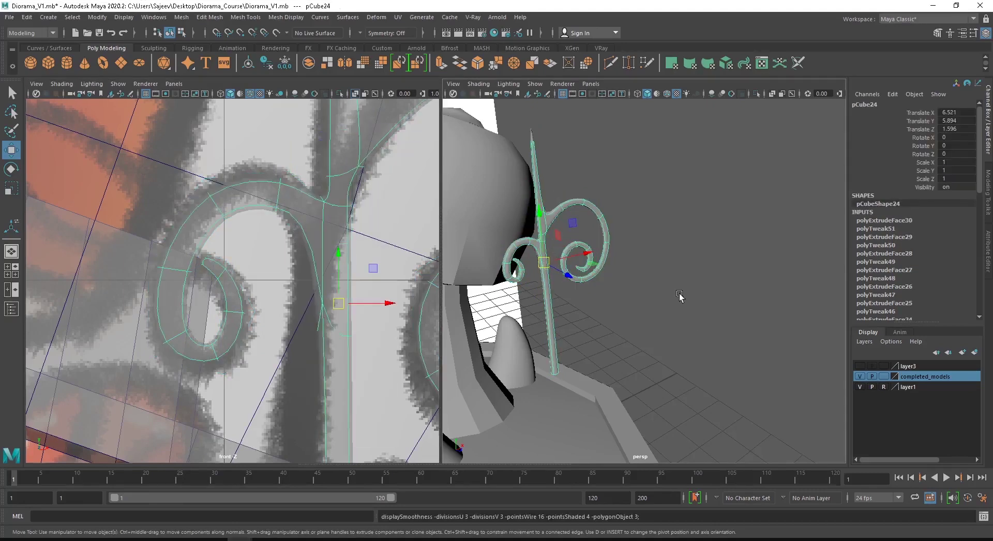
{"action": "left_click", "coordinate": [678, 295]}
{"action": "left_click_drag", "start_coordinate": [566, 296], "coordinate": [653, 319], "text": "alt"}
{"action": "left_click", "coordinate": [663, 201]}
{"action": "key", "text": "1"}
Insert edge loops at the bases of both curls near the stem and display the vine smoothed.
{"action": "left_click_drag", "start_coordinate": [663, 203], "coordinate": [578, 258], "text": "alt"}
{"action": "left_click_drag", "start_coordinate": [698, 265], "coordinate": [659, 263], "text": "alt"}
{"action": "right_click", "coordinate": [698, 145], "text": "shift"}
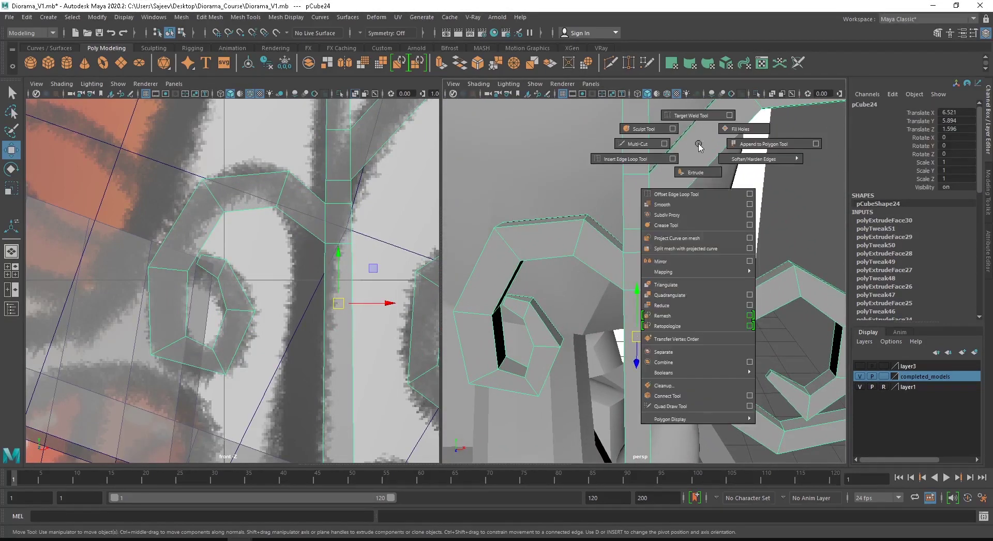
{"action": "left_click", "coordinate": [650, 161]}
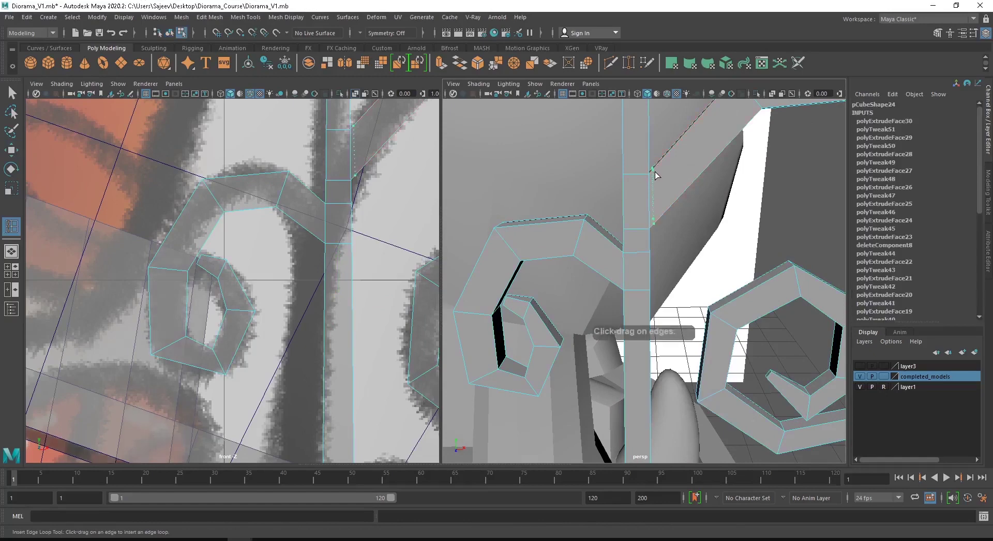
{"action": "left_click", "coordinate": [619, 250]}
{"action": "key", "text": "3"}
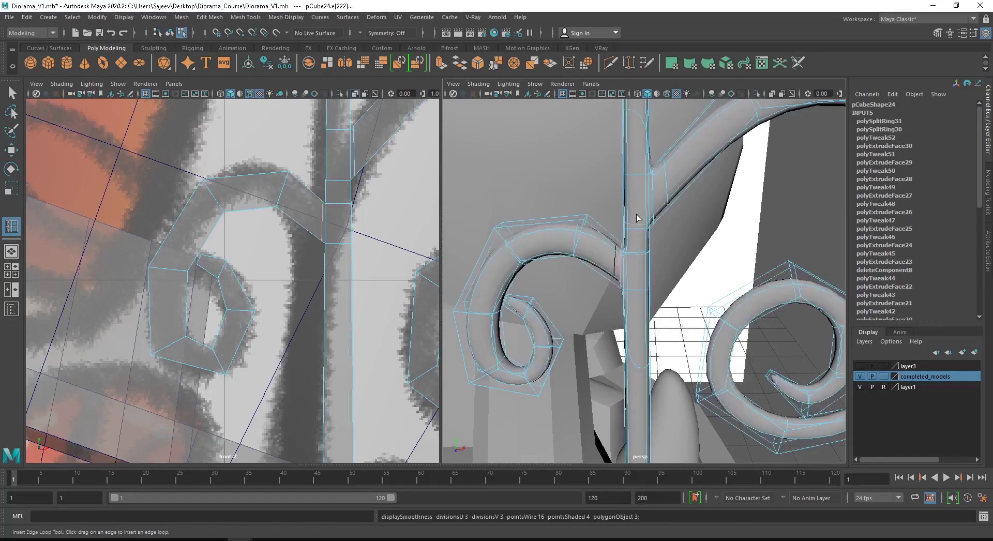
{"action": "key", "text": "w"}
{"action": "left_click", "coordinate": [746, 177]}
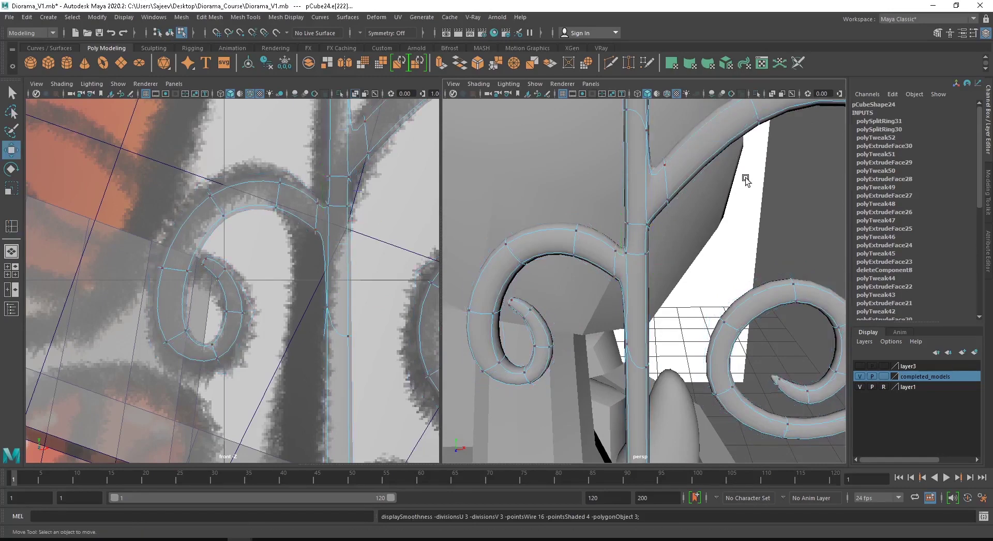
{"action": "right_click_drag", "start_coordinate": [682, 136], "coordinate": [730, 123]}
{"action": "left_click", "coordinate": [812, 187]}
Select the curled vine and examine how flat it is from the side in the perspective view.
{"action": "left_click_drag", "start_coordinate": [812, 186], "coordinate": [544, 249], "text": "alt"}
{"action": "right_click_drag", "start_coordinate": [544, 248], "coordinate": [582, 244], "text": "alt"}
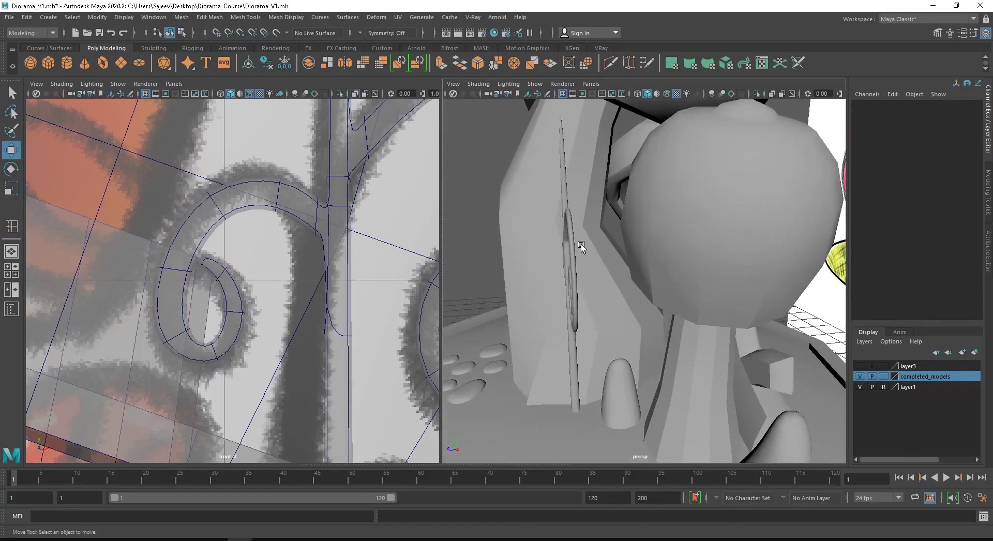
{"action": "left_click", "coordinate": [580, 240]}
{"action": "left_click_drag", "start_coordinate": [581, 221], "coordinate": [575, 236], "text": "alt"}
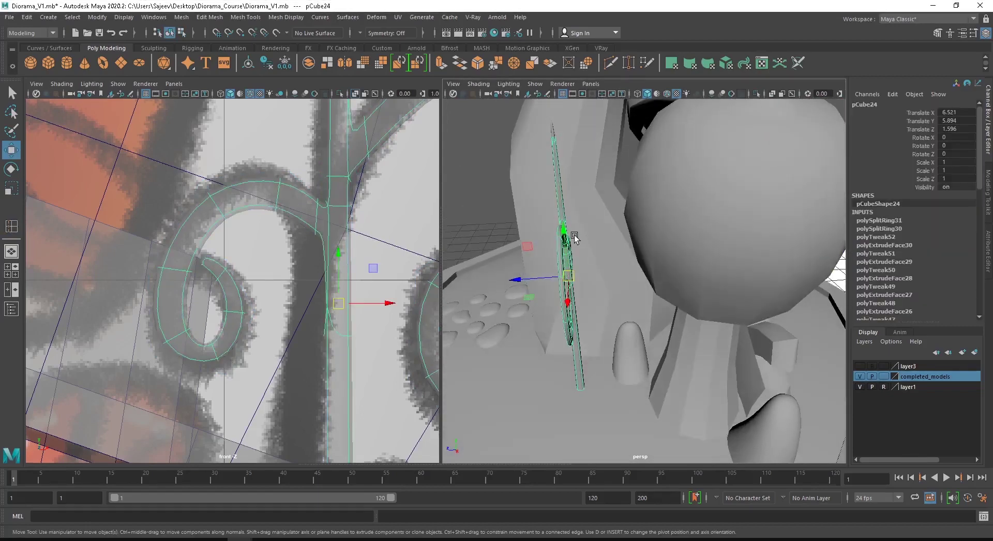
{"action": "key", "text": "1"}
{"action": "key", "text": "r"}
{"action": "left_click_drag", "start_coordinate": [547, 267], "coordinate": [661, 273], "text": "alt"}
{"action": "key", "text": "ctrl+z"}
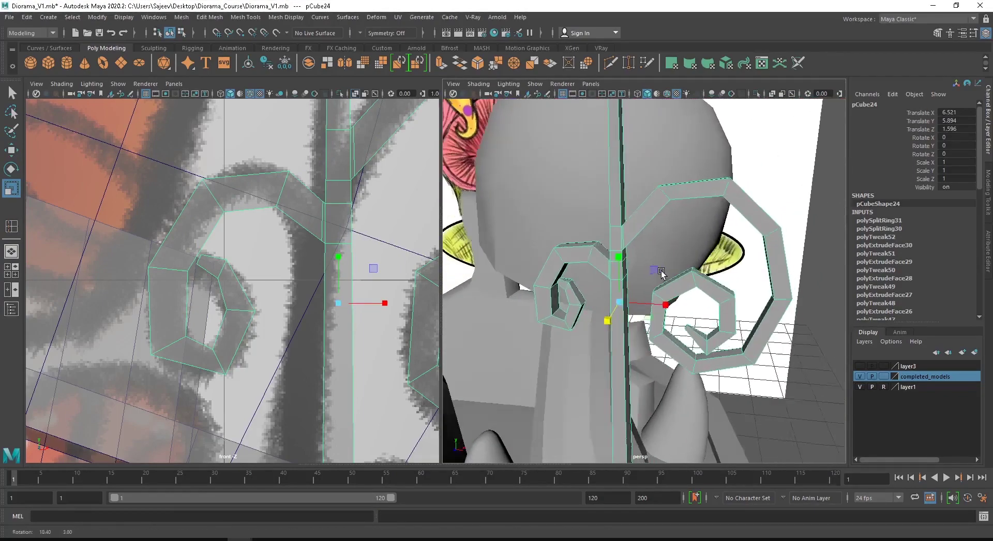
Preview the vine smoothed and examine both curls from the front and from above.
{"action": "key", "text": "3"}
{"action": "right_click_drag", "start_coordinate": [641, 346], "coordinate": [537, 382], "text": "alt"}
{"action": "left_click", "coordinate": [767, 382]}
{"action": "left_click_drag", "start_coordinate": [767, 382], "coordinate": [674, 370], "text": "alt"}
{"action": "right_click_drag", "start_coordinate": [636, 362], "coordinate": [674, 370], "text": "alt"}
{"action": "left_click", "coordinate": [634, 248]}
{"action": "left_click", "coordinate": [632, 259]}
{"action": "left_click_drag", "start_coordinate": [633, 259], "coordinate": [644, 287], "text": "alt"}
{"action": "middle_click_drag", "start_coordinate": [644, 287], "coordinate": [648, 295], "text": "alt"}
{"action": "left_click_drag", "start_coordinate": [648, 295], "coordinate": [672, 218], "text": "alt"}
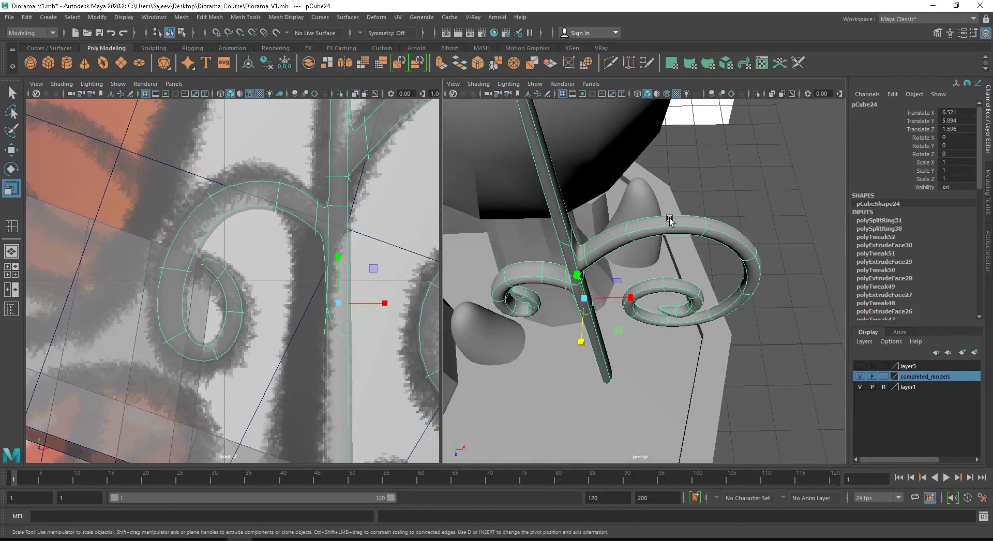
Turn off the vine's smoothed display and offset the vertices at the large curl's first bend away from the stem's plane in depth.
{"action": "key", "text": "1"}
{"action": "right_click_drag", "start_coordinate": [673, 222], "coordinate": [616, 217]}
{"action": "left_click_drag", "start_coordinate": [597, 196], "coordinate": [684, 253]}
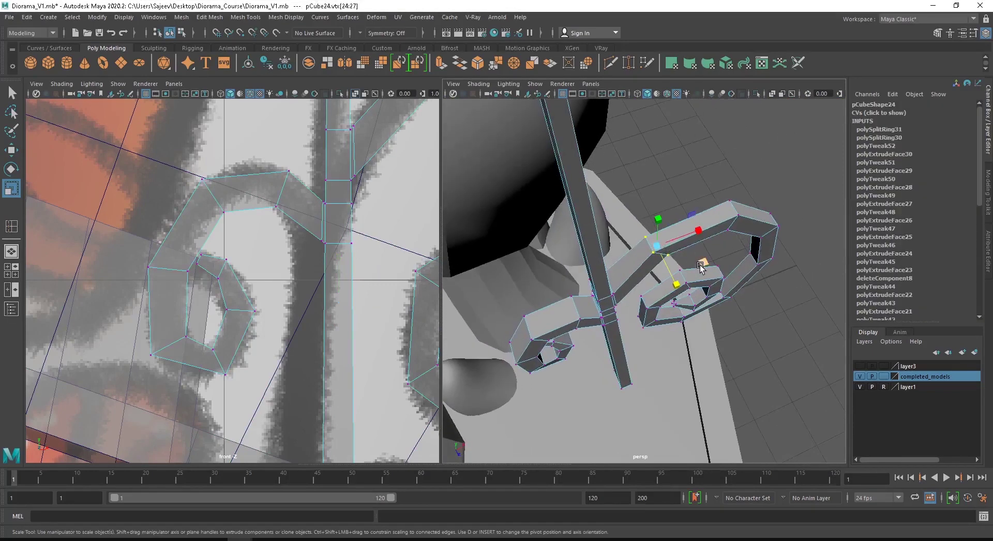
{"action": "key", "text": "w"}
{"action": "middle_click_drag", "start_coordinate": [674, 286], "coordinate": [662, 263]}
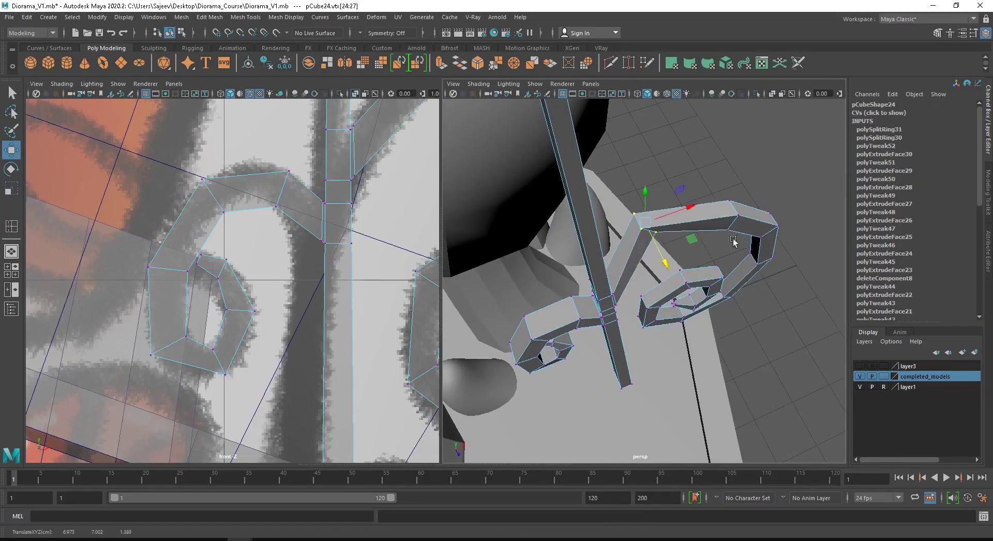
Offset the vertices of the large curl's outer and bottom bends in depth so it twists out of plane.
{"action": "left_click_drag", "start_coordinate": [733, 241], "coordinate": [702, 155], "text": "alt"}
{"action": "left_click_drag", "start_coordinate": [743, 238], "coordinate": [742, 238]}
{"action": "left_click_drag", "start_coordinate": [743, 238], "coordinate": [699, 225], "text": "alt"}
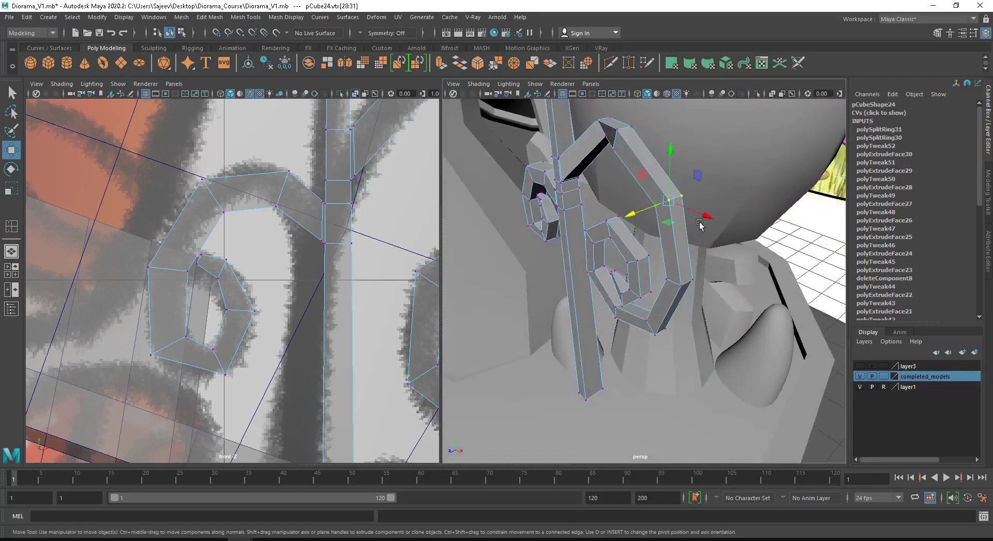
{"action": "left_click_drag", "start_coordinate": [626, 211], "coordinate": [646, 208]}
{"action": "left_click_drag", "start_coordinate": [661, 259], "coordinate": [675, 240], "text": "alt"}
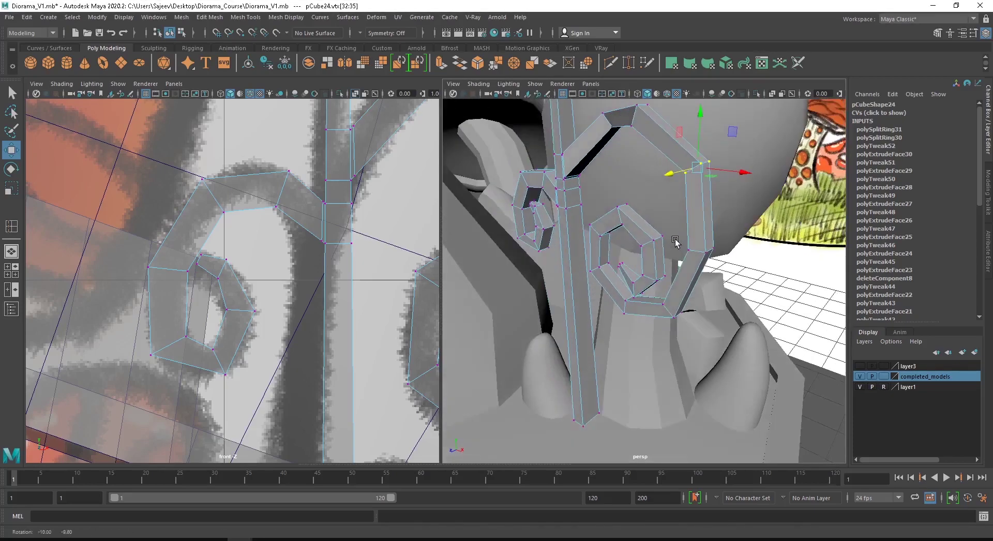
{"action": "left_click_drag", "start_coordinate": [646, 324], "coordinate": [636, 331]}
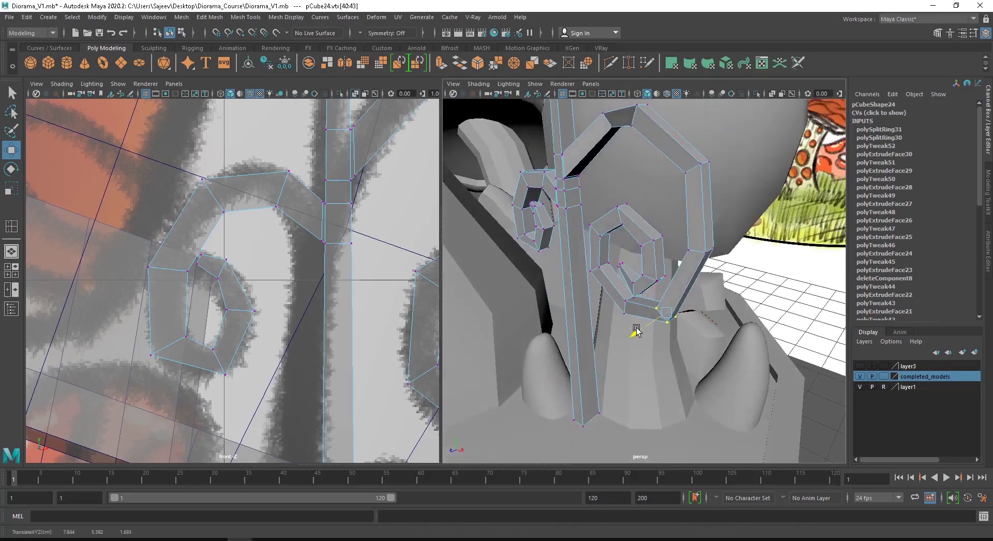
Shift the vertices at the inner tip of the large curl's spiral in depth.
{"action": "left_click_drag", "start_coordinate": [620, 265], "coordinate": [631, 246], "text": "alt"}
{"action": "left_click_drag", "start_coordinate": [619, 242], "coordinate": [685, 254]}
{"action": "left_click_drag", "start_coordinate": [681, 199], "coordinate": [701, 257]}
{"action": "mouse_move", "coordinate": [718, 247]}
{"action": "left_mouse_down"}
{"action": "mouse_move", "coordinate": [700, 244]}
{"action": "mouse_move", "coordinate": [715, 237]}
{"action": "left_mouse_up"}
{"action": "key", "text": "ctrl+z"}
{"action": "left_click_drag", "start_coordinate": [716, 238], "coordinate": [665, 250], "text": "alt"}
{"action": "left_click_drag", "start_coordinate": [627, 256], "coordinate": [690, 319]}
{"action": "left_click_drag", "start_coordinate": [673, 310], "coordinate": [704, 325], "text": "alt"}
{"action": "left_click_drag", "start_coordinate": [694, 324], "coordinate": [689, 321]}
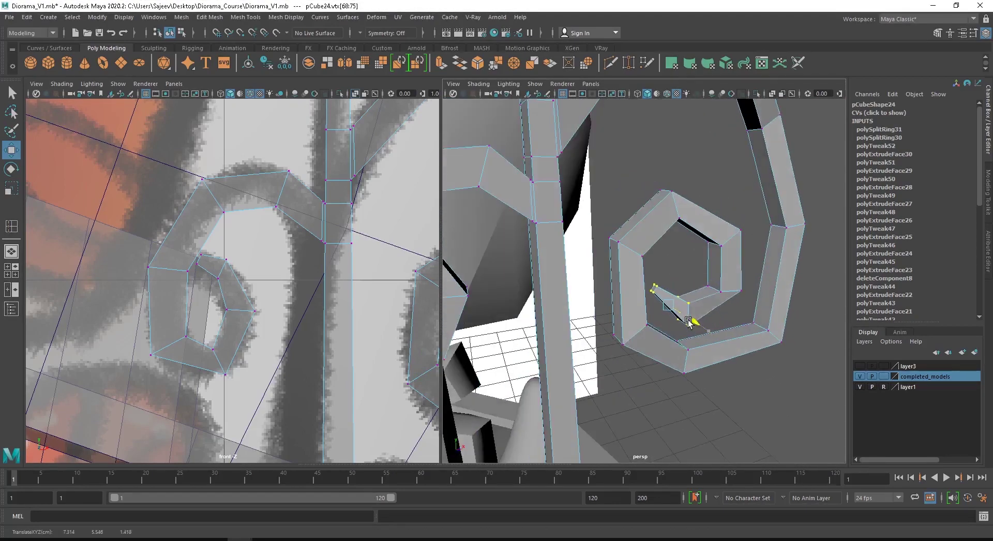
{"action": "left_click_drag", "start_coordinate": [743, 271], "coordinate": [765, 309]}
Display the vine smoothed and shift the vertices at the stem's pointed tip to lean it.
{"action": "right_click_drag", "start_coordinate": [699, 217], "coordinate": [750, 189]}
{"action": "key", "text": "3"}
{"action": "left_click", "coordinate": [724, 176]}
{"action": "scroll", "coordinate": [630, 297], "scroll_direction": "down", "scroll_amount": 5}
{"action": "left_click_drag", "start_coordinate": [629, 297], "coordinate": [672, 290], "text": "alt"}
{"action": "left_click", "coordinate": [677, 198]}
{"action": "right_click_drag", "start_coordinate": [759, 151], "coordinate": [718, 150]}
{"action": "middle_click_drag", "start_coordinate": [726, 145], "coordinate": [747, 237], "text": "alt"}
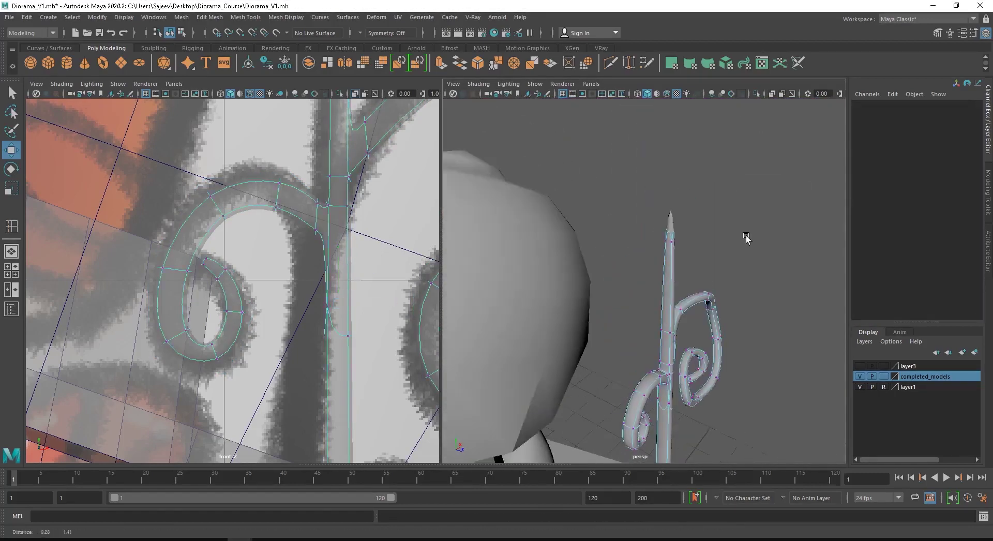
{"action": "left_click_drag", "start_coordinate": [709, 207], "coordinate": [649, 258]}
{"action": "left_click_drag", "start_coordinate": [723, 215], "coordinate": [731, 217]}
Insert two edge loops across the vine's stem and offset them to give the stem a slight bend.
{"action": "key", "text": "1"}
{"action": "right_click_drag", "start_coordinate": [683, 238], "coordinate": [683, 209]}
{"action": "left_click", "coordinate": [676, 254]}
{"action": "right_click_drag", "start_coordinate": [754, 248], "coordinate": [751, 283], "text": "ctrl"}
{"action": "left_click_drag", "start_coordinate": [715, 294], "coordinate": [638, 251]}
{"action": "right_click_drag", "start_coordinate": [686, 300], "coordinate": [685, 333], "text": "ctrl"}
{"action": "left_click_drag", "start_coordinate": [672, 305], "coordinate": [615, 282]}
Adjust the edges of the small left curl in depth to bring it out of the stem's plane.
{"action": "double_click", "coordinate": [580, 181]}
{"action": "left_click_drag", "start_coordinate": [580, 182], "coordinate": [625, 233], "text": "alt"}
{"action": "left_click_drag", "start_coordinate": [623, 288], "coordinate": [556, 280]}
{"action": "left_click", "coordinate": [557, 278]}
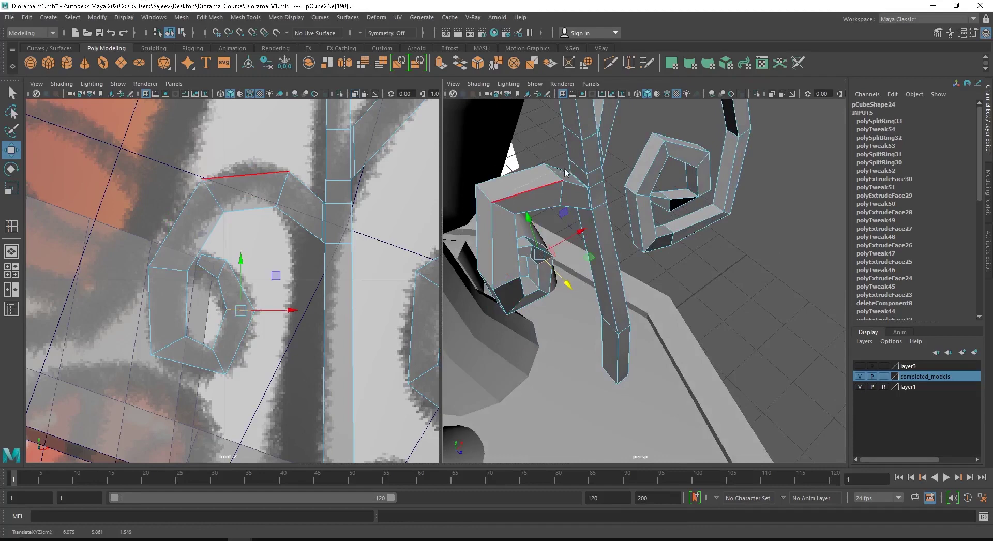
Return the vine to object mode with smoothed display and check it against the diorama.
{"action": "key", "text": "F8"}
{"action": "key", "text": "3"}
{"action": "left_click", "coordinate": [767, 315]}
{"action": "right_click_drag", "start_coordinate": [767, 315], "coordinate": [621, 289], "text": "alt"}
{"action": "left_click_drag", "start_coordinate": [621, 290], "coordinate": [632, 228], "text": "alt"}
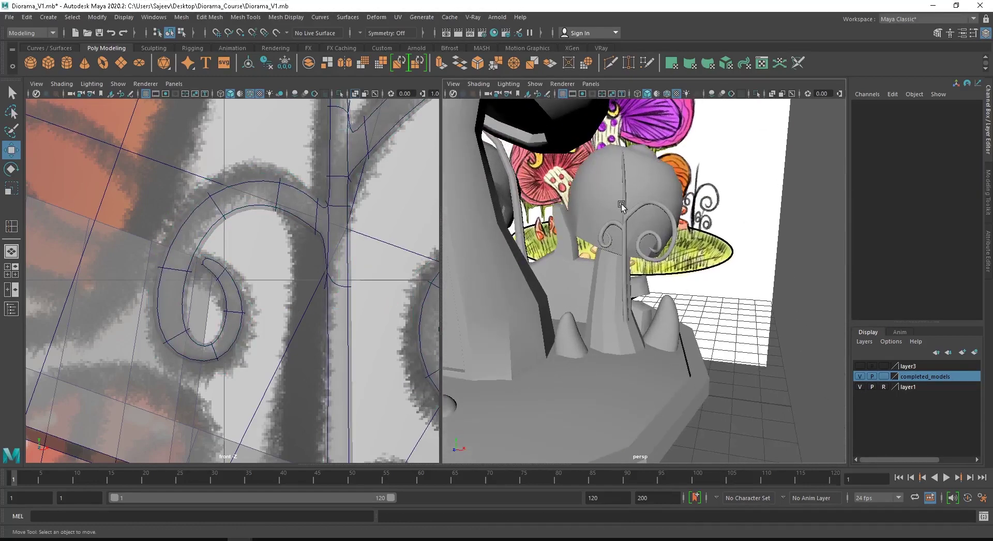
Move the vine behind the right mushroom to Translate Y 2.88 and Z -3.981, rotating it to -0.759, -0.929, -5.039.
{"action": "left_click", "coordinate": [638, 226]}
{"action": "left_click_drag", "start_coordinate": [623, 191], "coordinate": [625, 272]}
{"action": "left_click_drag", "start_coordinate": [625, 269], "coordinate": [721, 307], "text": "alt"}
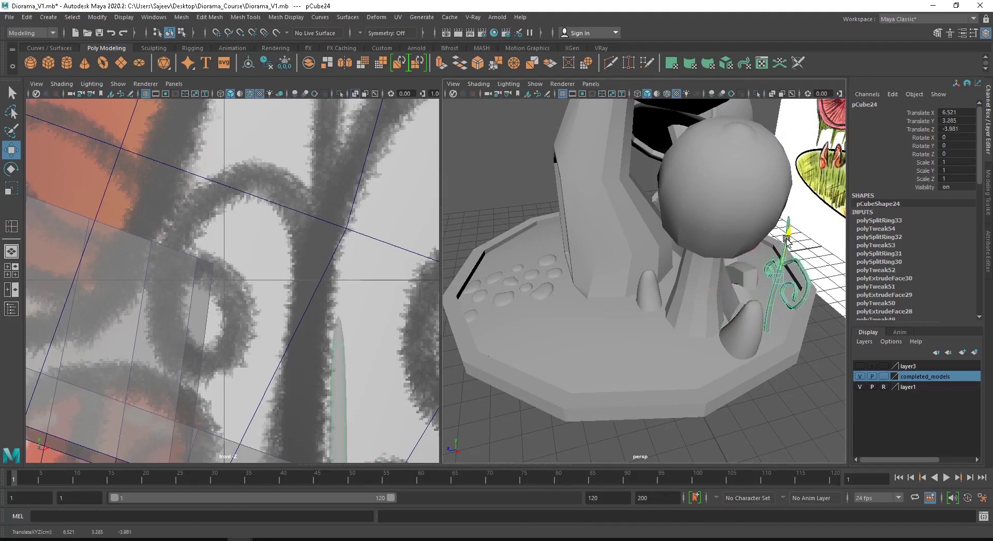
{"action": "scroll", "coordinate": [127, 328], "scroll_direction": "down", "scroll_amount": 10}
{"action": "left_click_drag", "start_coordinate": [769, 291], "coordinate": [727, 235], "text": "alt"}
{"action": "key", "text": "e"}
{"action": "key", "text": "w"}
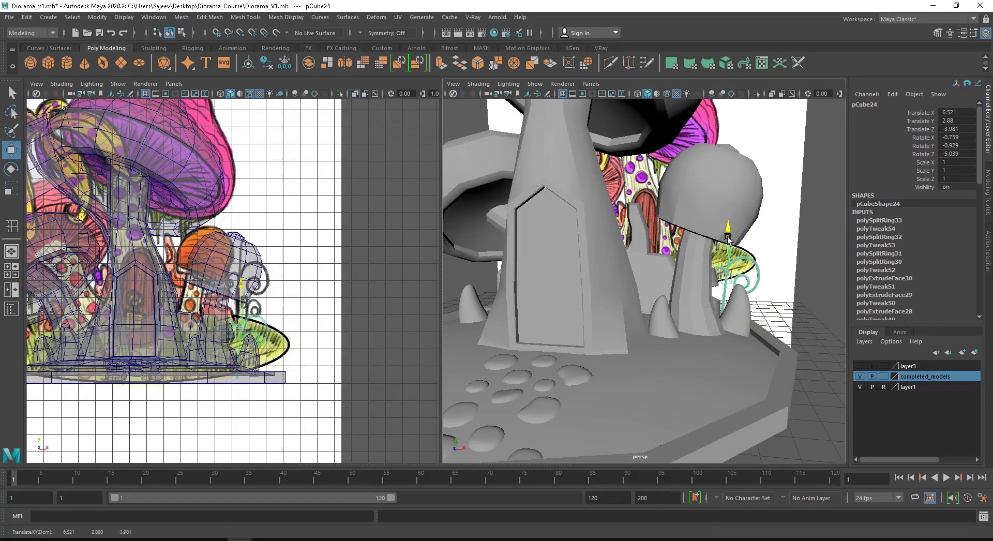
Duplicate the vine and move the copy behind the left mushroom at Translate X -6.026.
{"action": "key", "text": "ctrl+d"}
{"action": "left_click_drag", "start_coordinate": [775, 278], "coordinate": [773, 276]}
{"action": "left_click_drag", "start_coordinate": [677, 277], "coordinate": [669, 318]}
Scale and rotate the copied vine to fit behind the left mushroom and review the whole diorama from the front.
{"action": "key", "text": "r"}
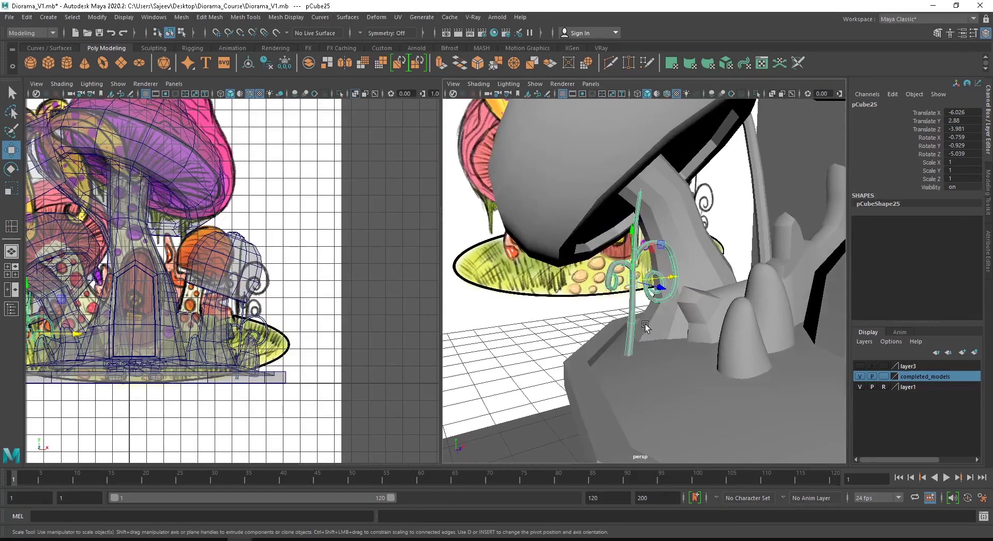
{"action": "left_click_drag", "start_coordinate": [631, 282], "coordinate": [634, 242]}
{"action": "key", "text": "e"}
{"action": "key", "text": "w"}
{"action": "key", "text": "e"}
{"action": "left_click", "coordinate": [585, 312]}
{"action": "right_click_drag", "start_coordinate": [585, 314], "coordinate": [488, 328], "text": "alt"}
{"action": "left_click_drag", "start_coordinate": [735, 332], "coordinate": [656, 354], "text": "alt"}
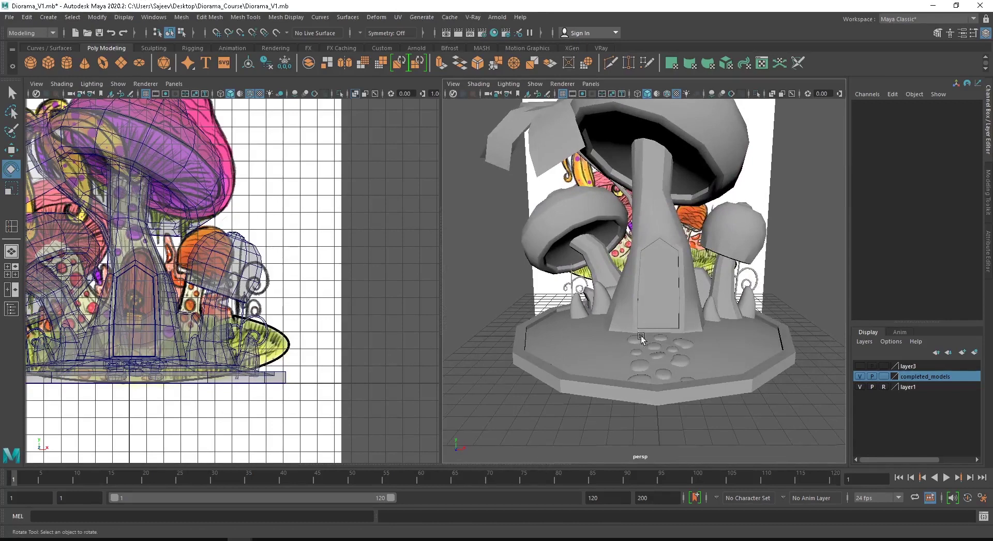
{"action": "middle_click_drag", "start_coordinate": [674, 227], "coordinate": [657, 327], "text": "alt"}
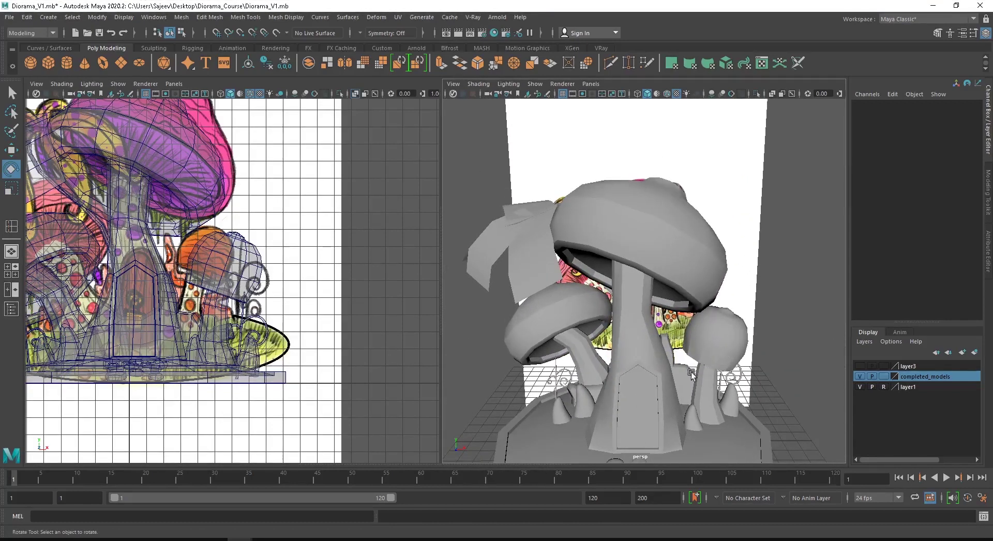